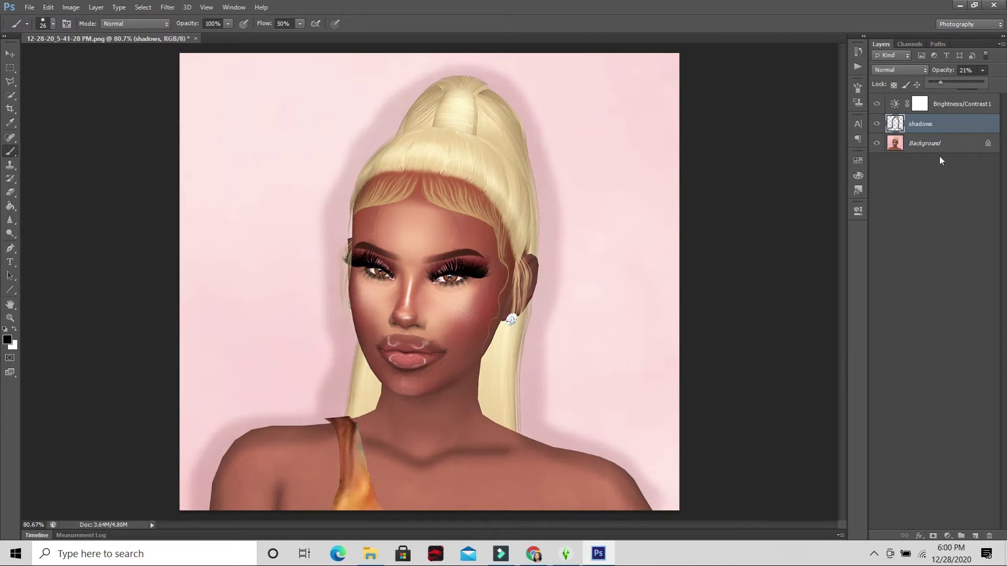
- Create a new layer named 'brightness' above the Background layer
{"action": "left_click", "coordinate": [941, 145]}
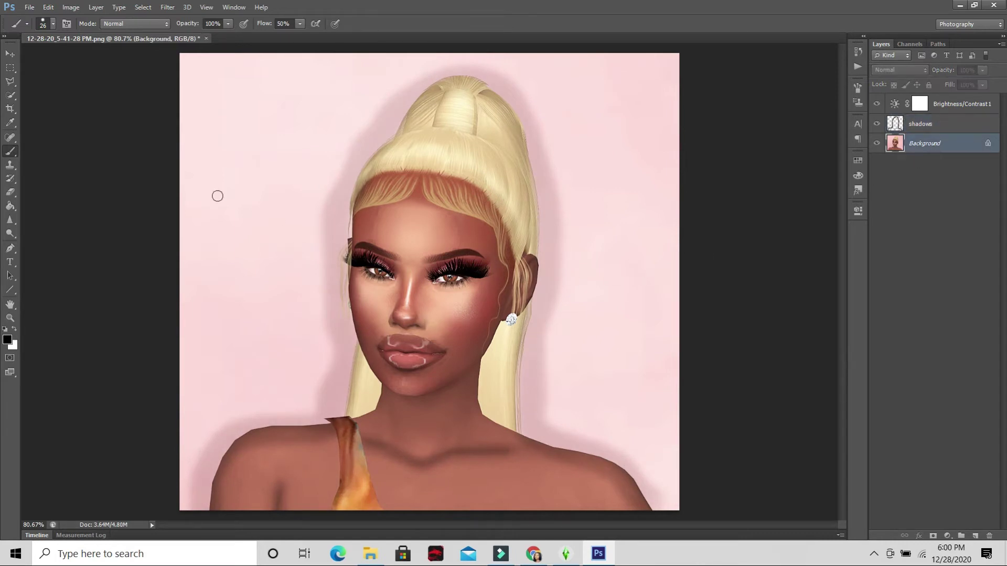
{"action": "left_click", "coordinate": [9, 54]}
{"action": "left_click", "coordinate": [95, 7]}
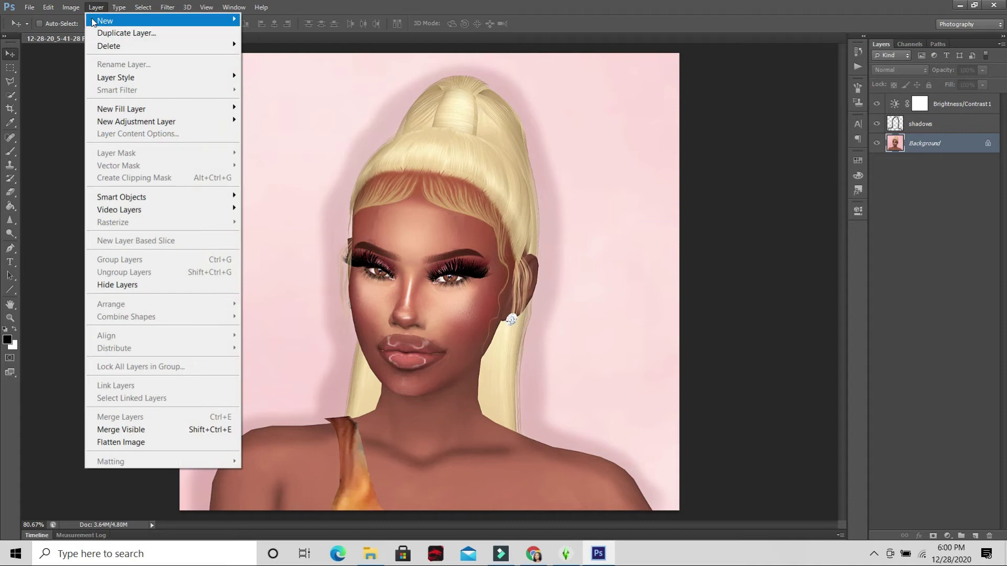
{"action": "mouse_move", "coordinate": [101, 18]}
{"action": "left_click", "coordinate": [245, 20]}
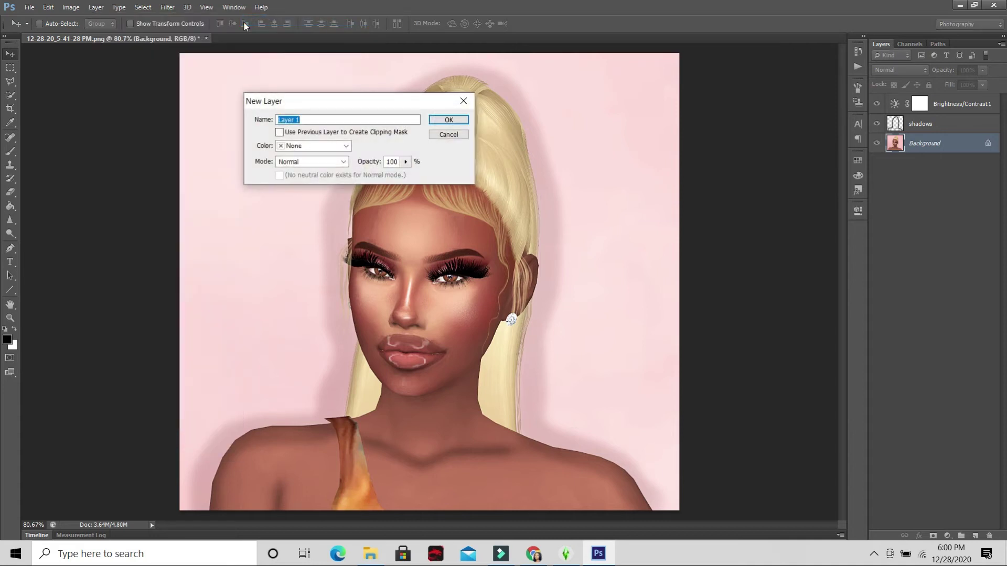
{"action": "type", "text": "brightness"}
{"action": "key", "text": "Return"}
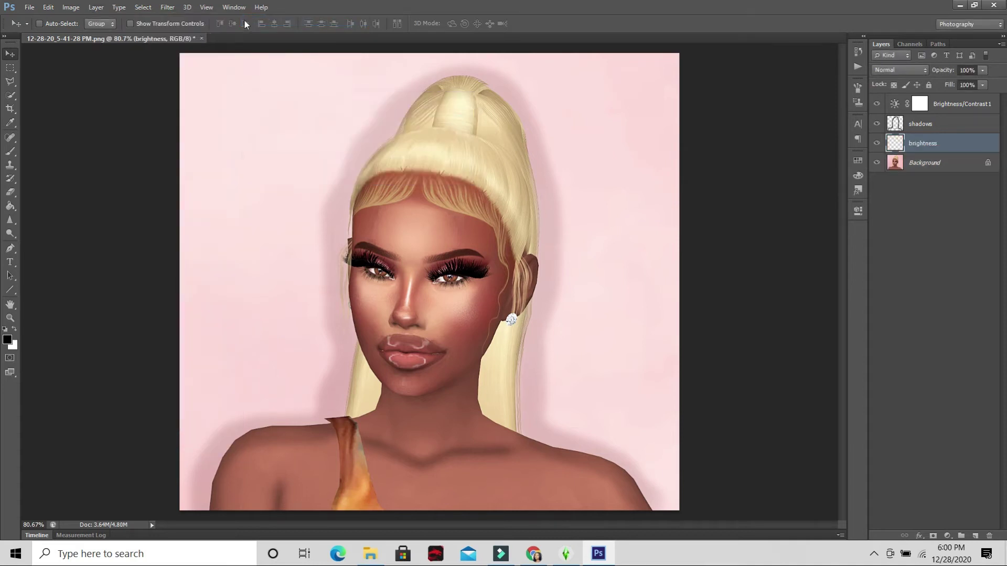
- With a larger white brush, paint over the chest, shoulders and neck
{"action": "key", "text": "b"}
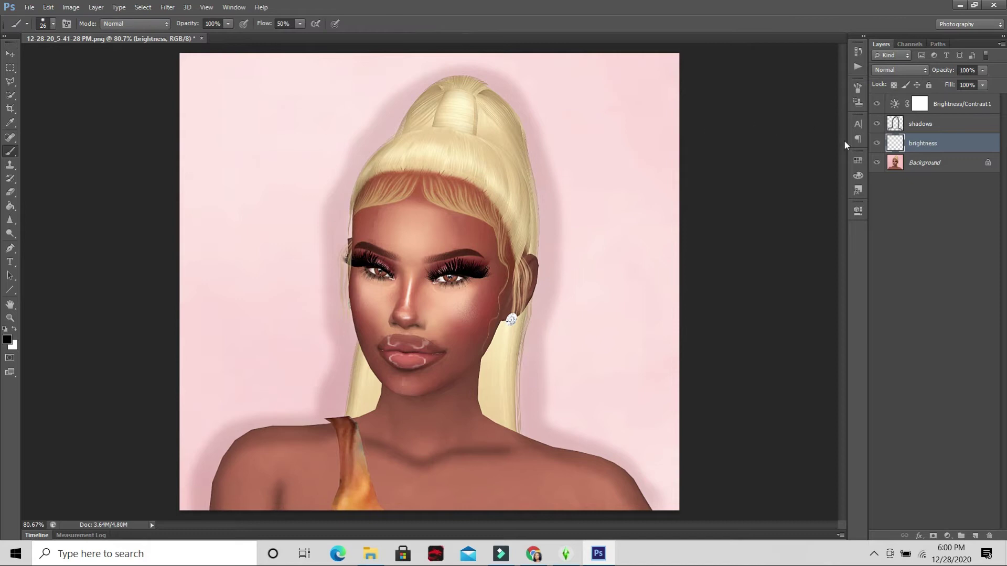
{"action": "left_click", "coordinate": [856, 161]}
{"action": "left_click", "coordinate": [778, 193]}
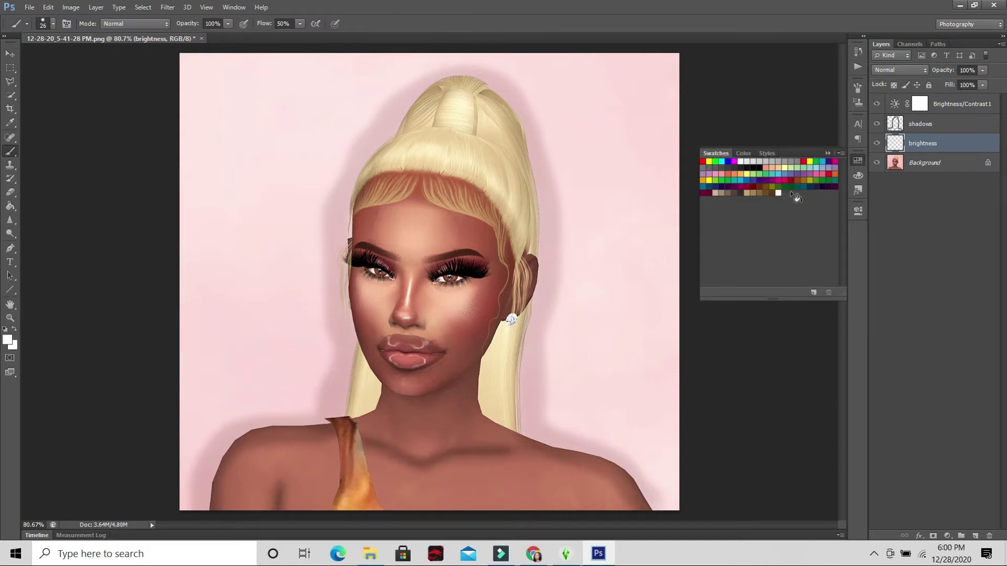
{"action": "left_click", "coordinate": [857, 161]}
{"action": "left_click", "coordinate": [53, 24]}
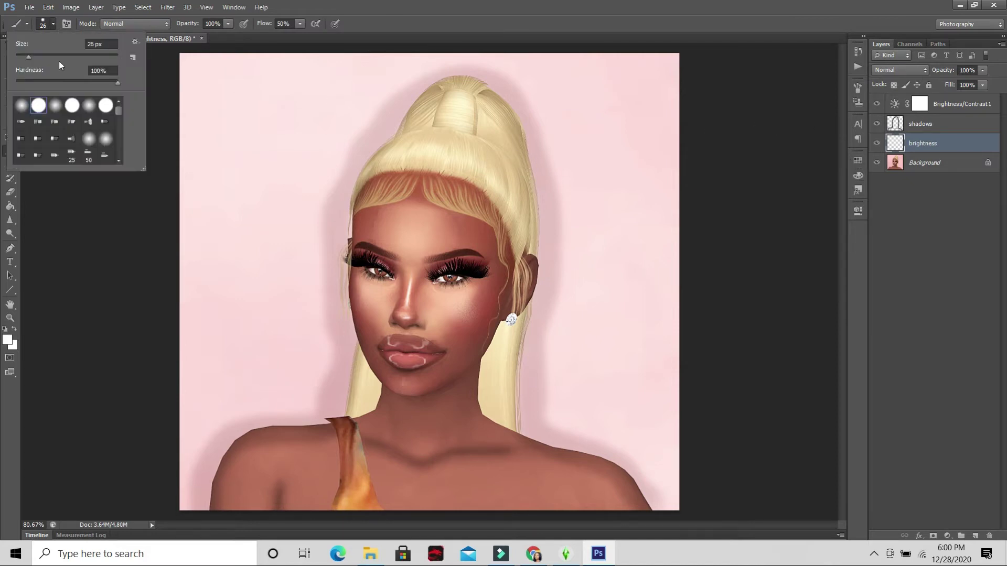
{"action": "left_click", "coordinate": [58, 55]}
{"action": "left_click", "coordinate": [55, 24]}
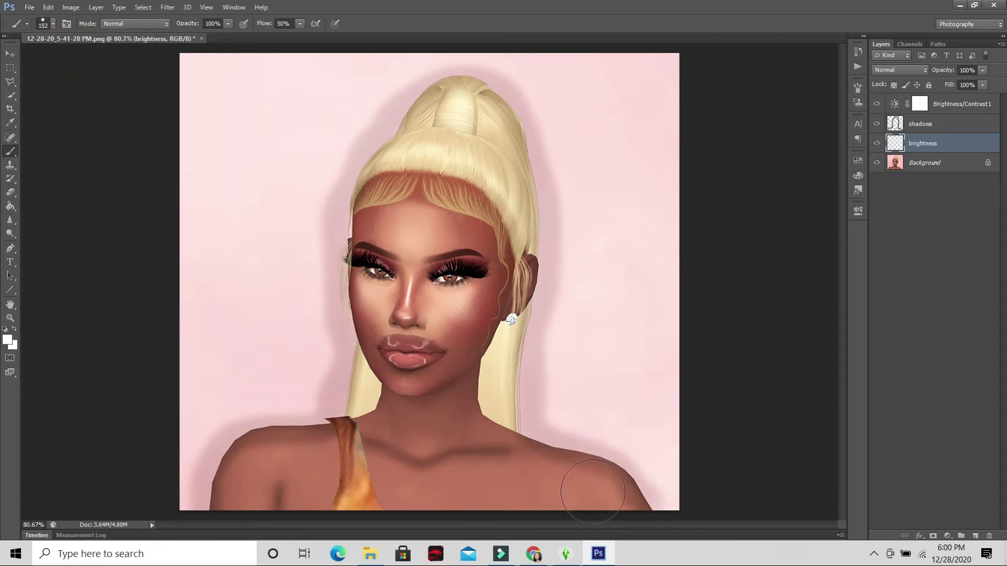
{"action": "mouse_move", "coordinate": [593, 487]}
{"action": "left_mouse_down"}
{"action": "mouse_move", "coordinate": [390, 492]}
{"action": "mouse_move", "coordinate": [261, 470]}
{"action": "mouse_move", "coordinate": [238, 485]}
{"action": "left_mouse_up"}
{"action": "left_click_drag", "start_coordinate": [453, 425], "coordinate": [407, 426]}
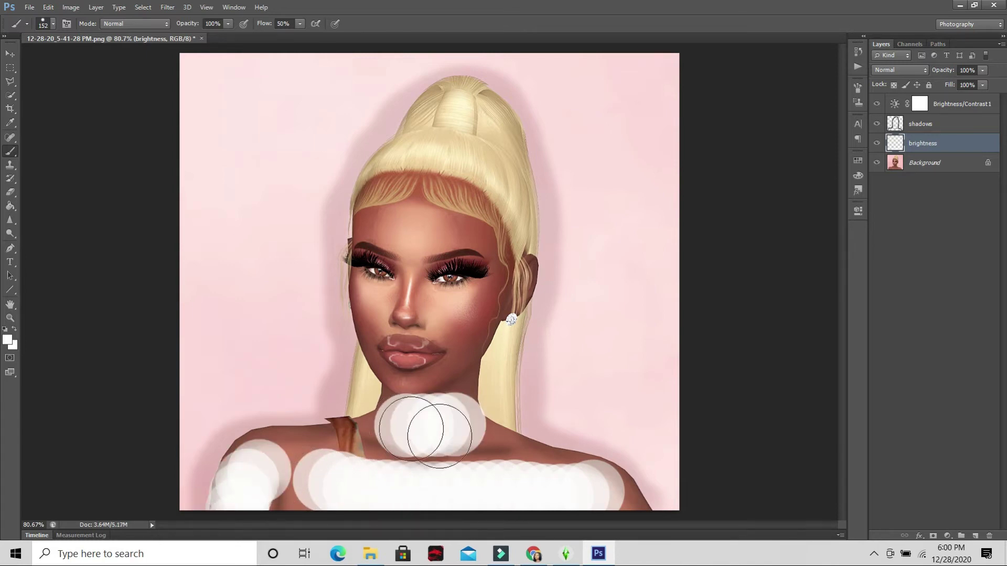
- Apply Gaussian Blur to soften the white brightness strokes
{"action": "left_click", "coordinate": [168, 7]}
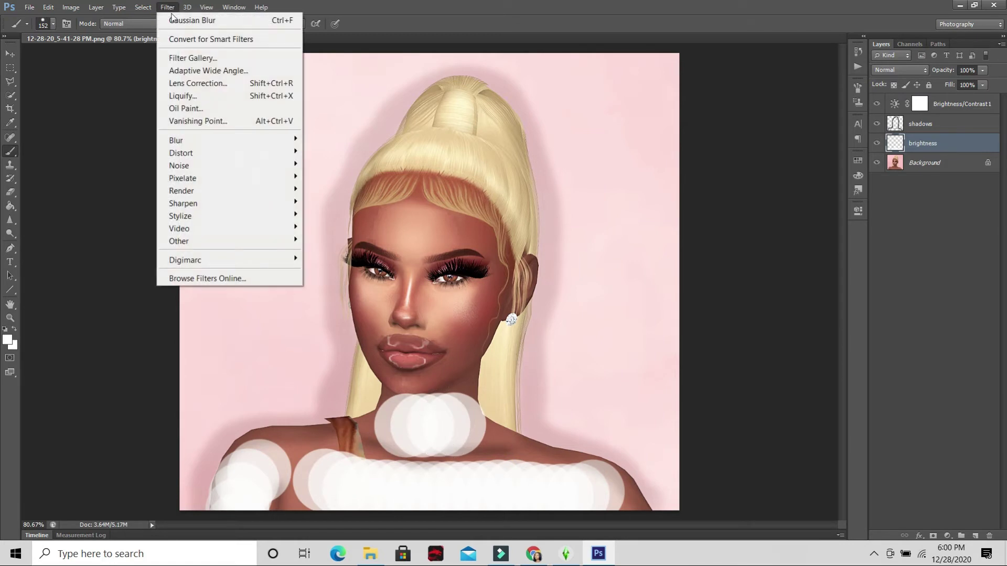
{"action": "left_click", "coordinate": [189, 18]}
{"action": "left_click", "coordinate": [168, 8]}
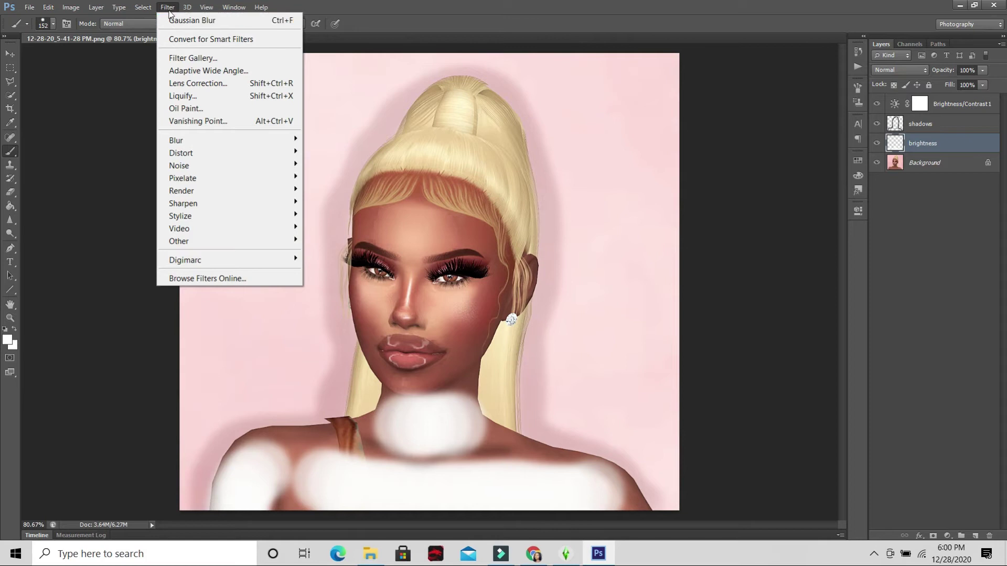
{"action": "left_click", "coordinate": [168, 8]}
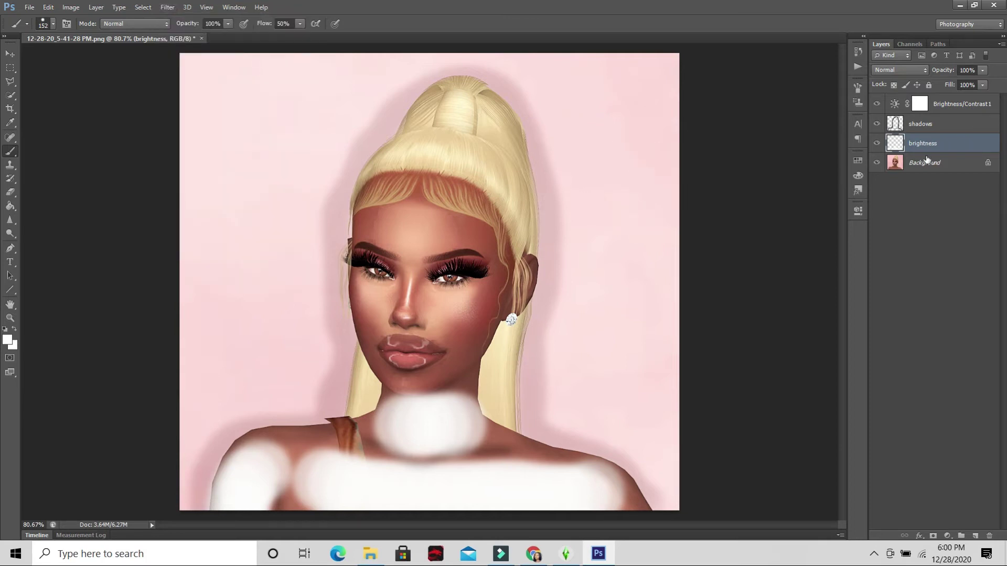
- Move the brightness layer above shadows, blend it as Overlay, and select Background
{"action": "left_click_drag", "start_coordinate": [928, 148], "coordinate": [907, 131]}
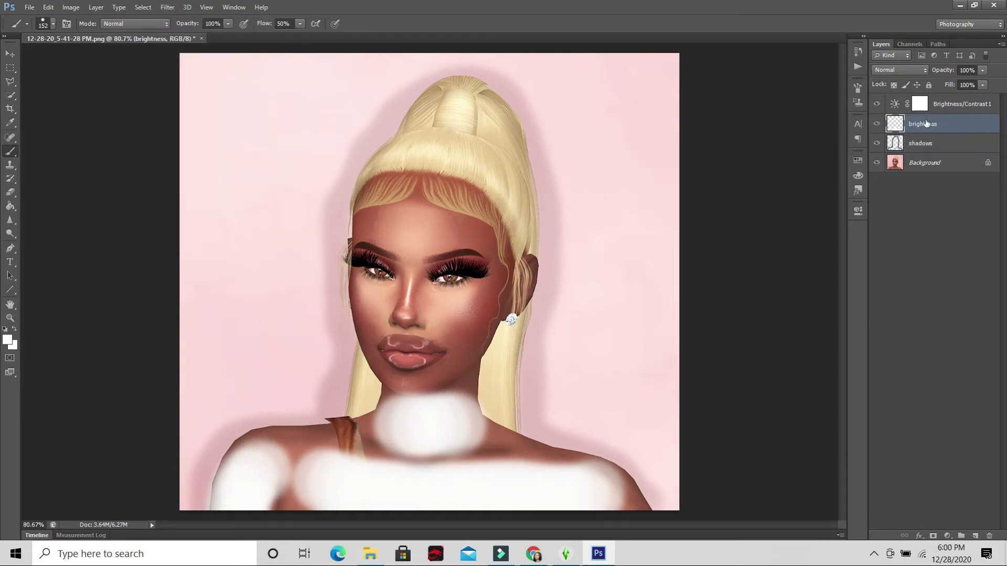
{"action": "left_click", "coordinate": [899, 69]}
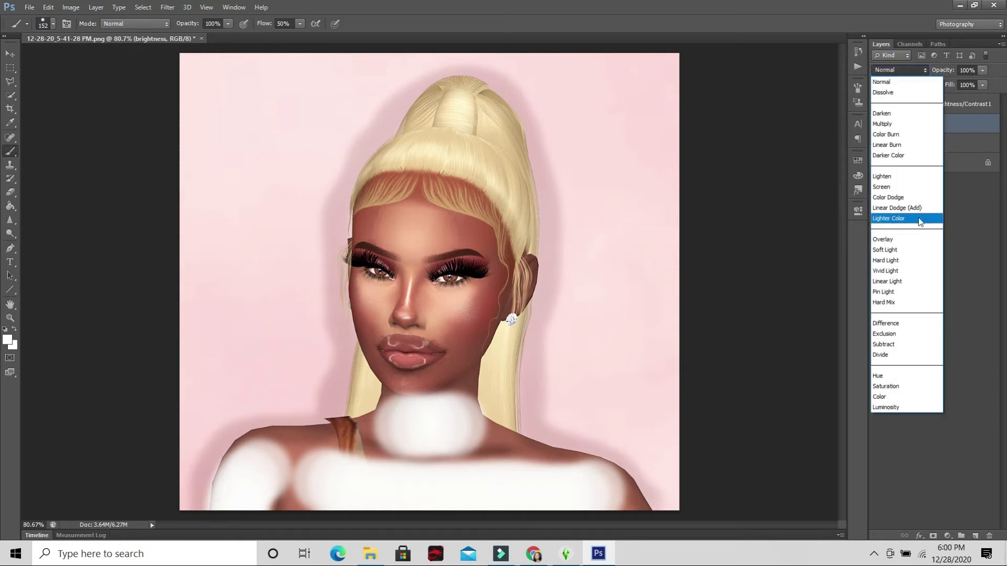
{"action": "left_click", "coordinate": [918, 240]}
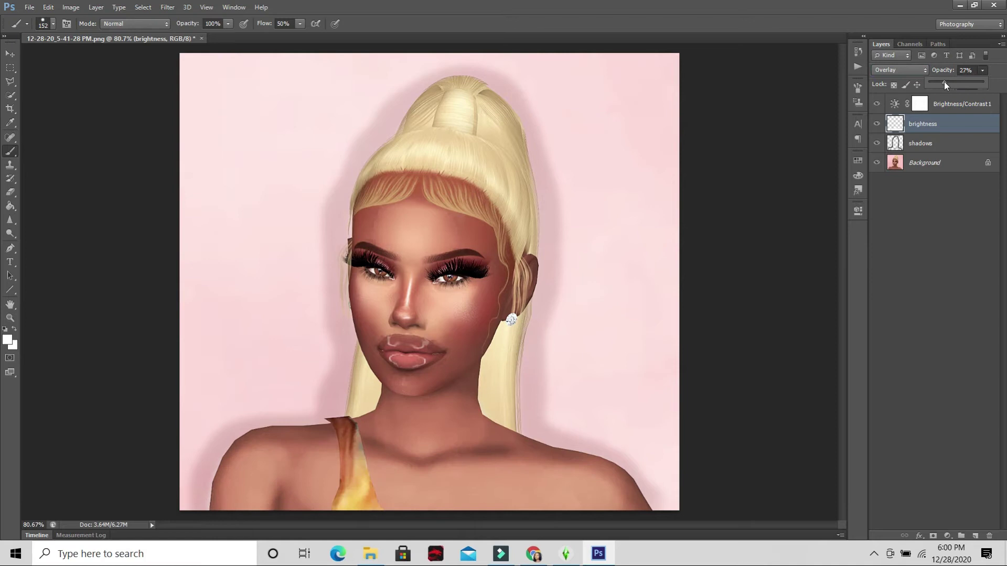
{"action": "left_click", "coordinate": [934, 166]}
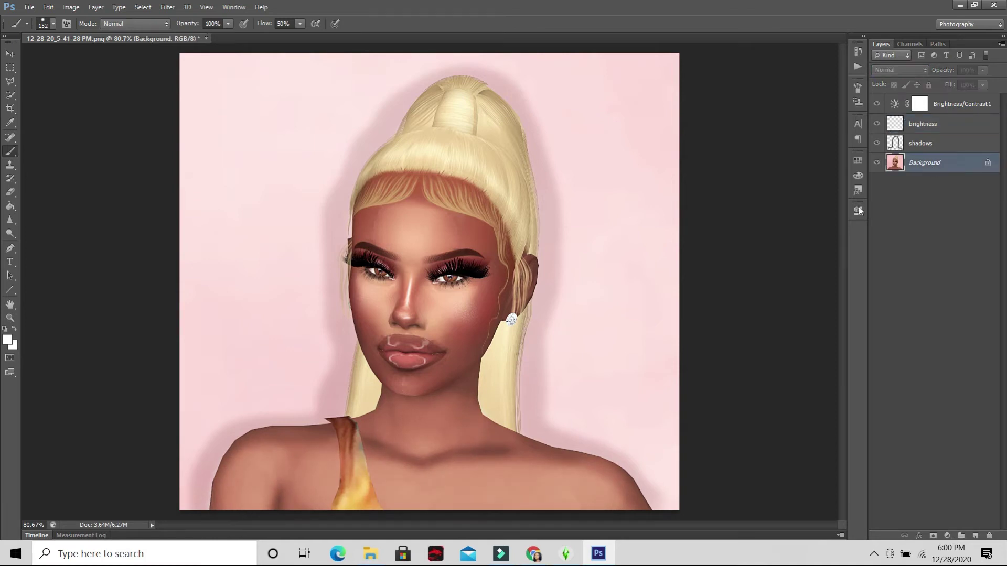
- Create a new layer named 'face brightness' above Background
{"action": "left_click", "coordinate": [10, 60]}
{"action": "scroll", "coordinate": [276, 245], "scroll_direction": "up", "scroll_amount": 2}
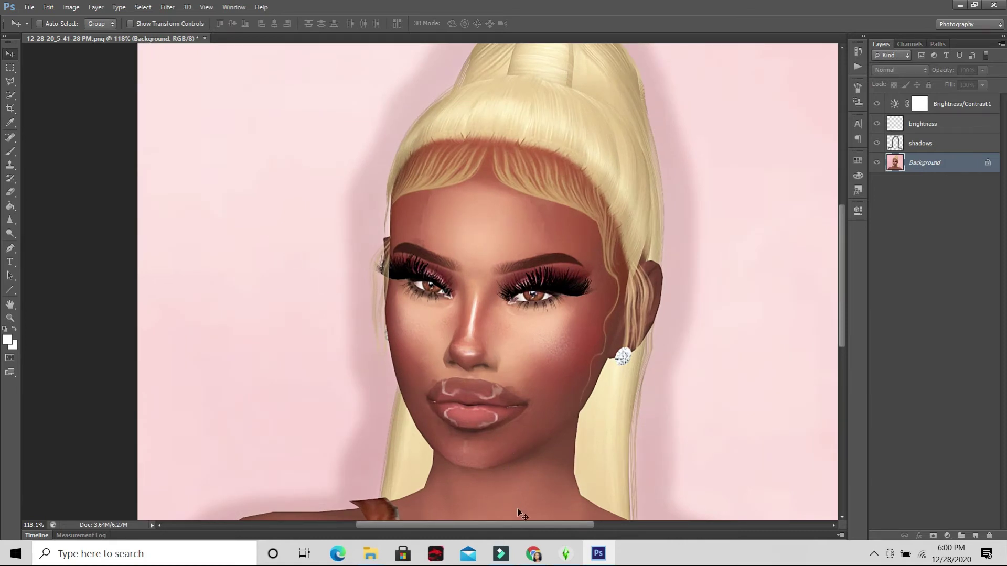
{"action": "scroll", "coordinate": [538, 520], "scroll_direction": "up", "scroll_amount": 2}
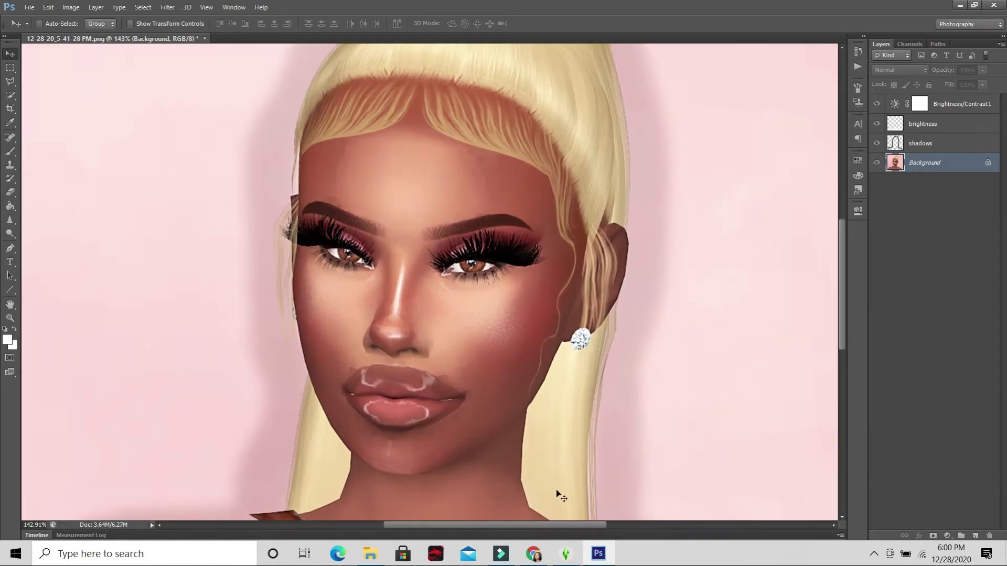
{"action": "scroll", "coordinate": [529, 451], "scroll_direction": "left", "scroll_amount": 3}
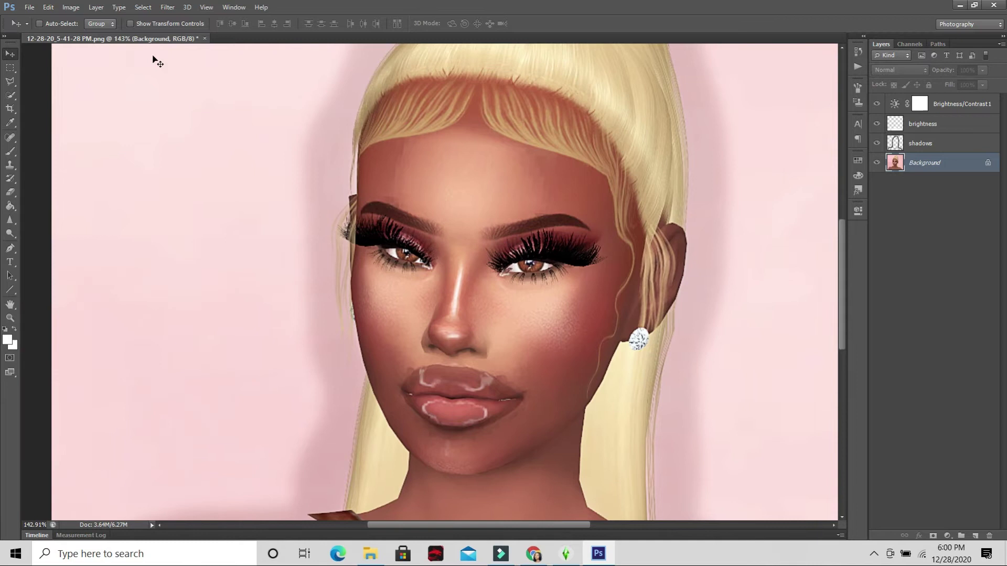
{"action": "left_click", "coordinate": [96, 7]}
{"action": "mouse_move", "coordinate": [220, 20]}
{"action": "left_click", "coordinate": [268, 21]}
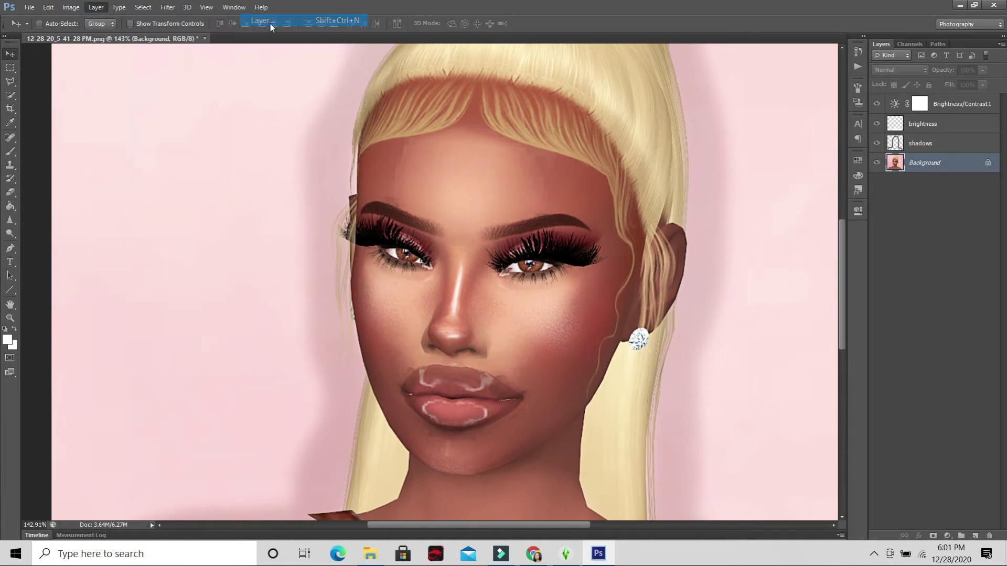
{"action": "type", "text": "face br"}
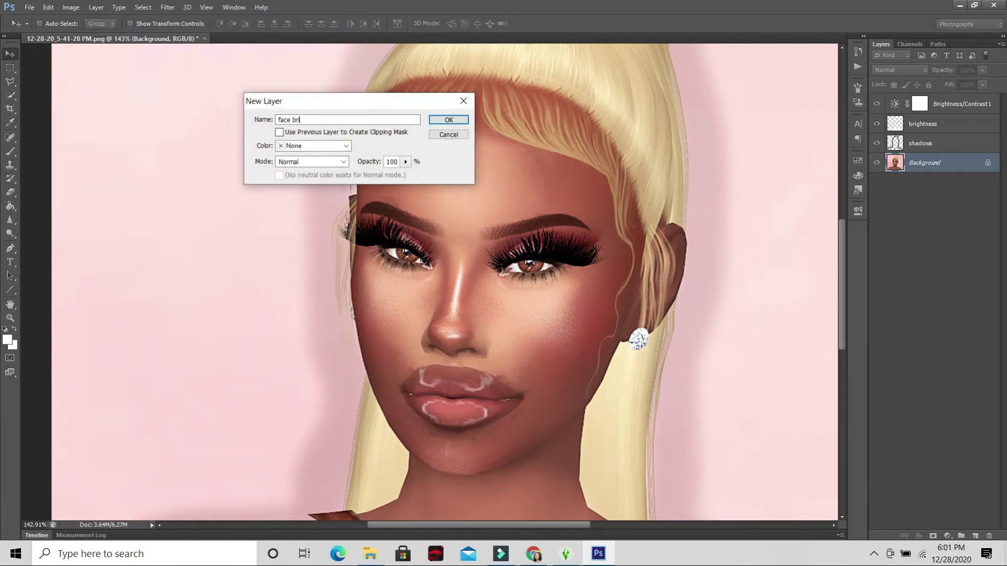
{"action": "type", "text": "ightness"}
{"action": "key", "text": "Return"}
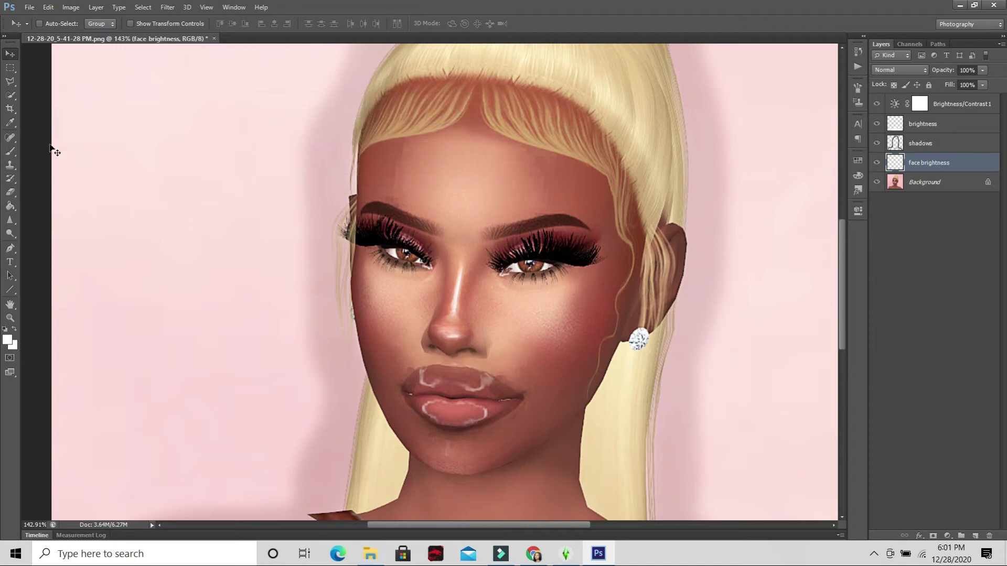
- With a 95 px brush, paint white highlights on the forehead, both cheeks and chin
{"action": "left_click", "coordinate": [14, 151]}
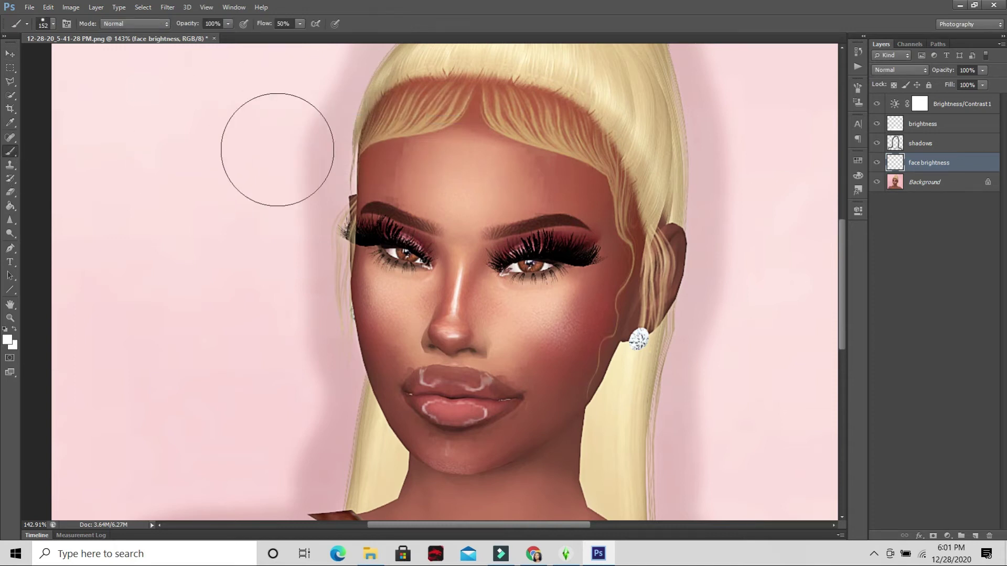
{"action": "left_click", "coordinate": [52, 23]}
{"action": "left_click_drag", "start_coordinate": [48, 49], "coordinate": [62, 58]}
{"action": "key", "text": "Return"}
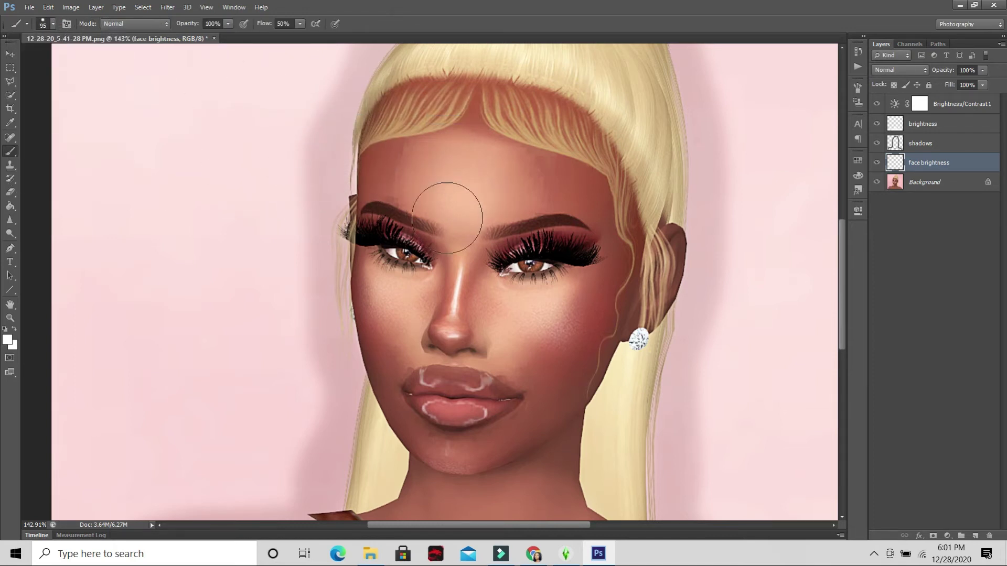
{"action": "mouse_move", "coordinate": [462, 163]}
{"action": "left_mouse_down"}
{"action": "mouse_move", "coordinate": [445, 162]}
{"action": "mouse_move", "coordinate": [477, 194]}
{"action": "mouse_move", "coordinate": [456, 162]}
{"action": "mouse_move", "coordinate": [472, 231]}
{"action": "left_mouse_up"}
{"action": "left_click_drag", "start_coordinate": [504, 309], "coordinate": [569, 296]}
{"action": "left_click_drag", "start_coordinate": [424, 307], "coordinate": [383, 291]}
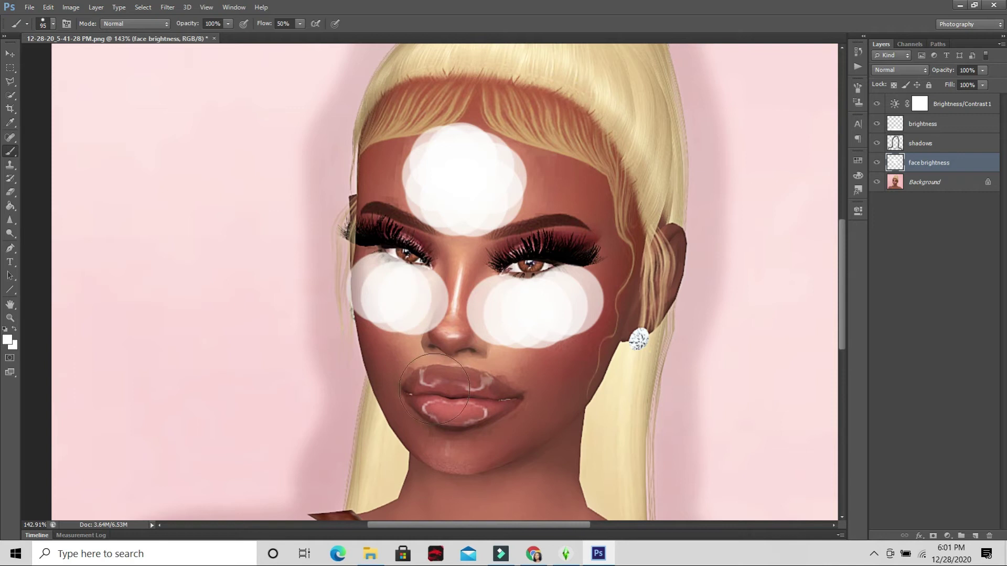
{"action": "left_click", "coordinate": [452, 447]}
- Undo the chin stroke, repaint the chin dab, and apply Gaussian Blur
{"action": "left_click", "coordinate": [48, 7]}
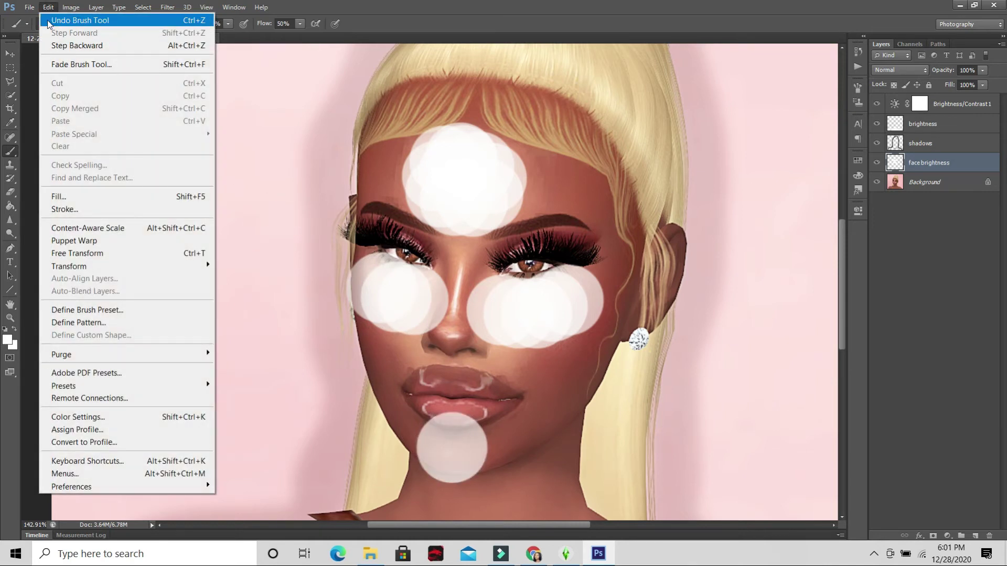
{"action": "left_click", "coordinate": [63, 16]}
{"action": "left_click", "coordinate": [46, 24]}
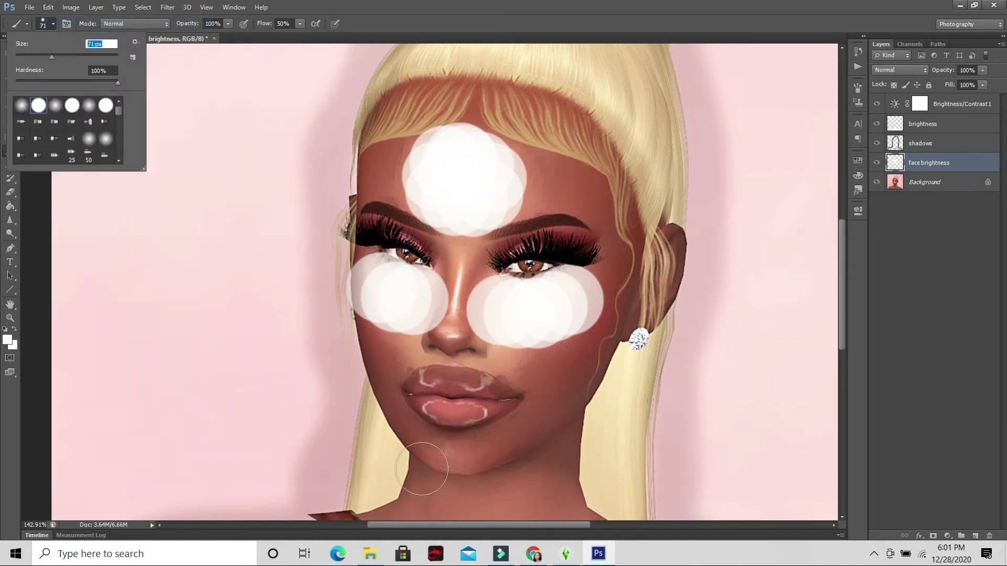
{"action": "mouse_move", "coordinate": [443, 459]}
{"action": "left_mouse_down"}
{"action": "mouse_move", "coordinate": [462, 457]}
{"action": "mouse_move", "coordinate": [452, 458]}
{"action": "left_mouse_up"}
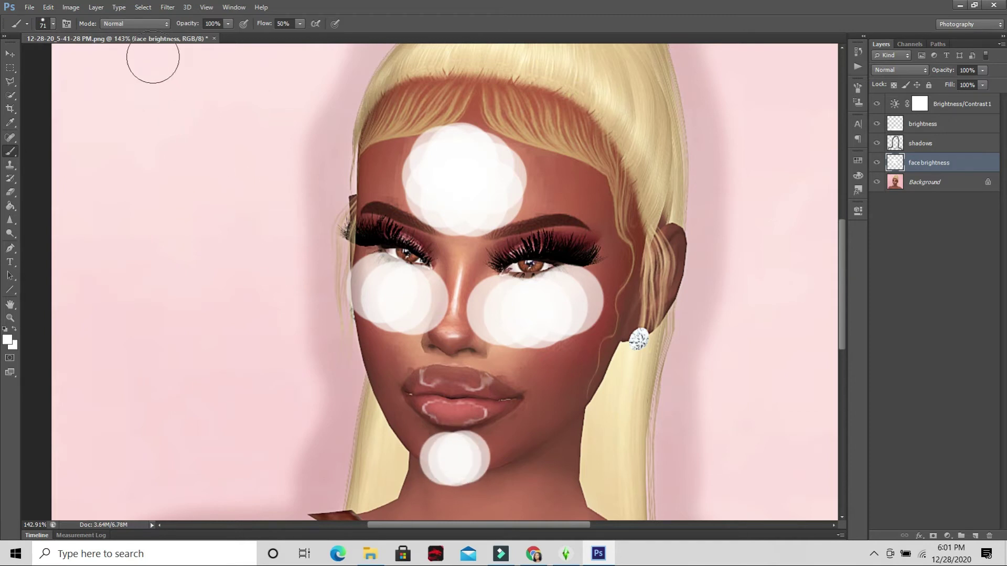
{"action": "left_click", "coordinate": [167, 7]}
{"action": "left_click", "coordinate": [185, 16]}
- Set the face brightness layer to Overlay and lower its opacity to about 11%
{"action": "left_click", "coordinate": [899, 70]}
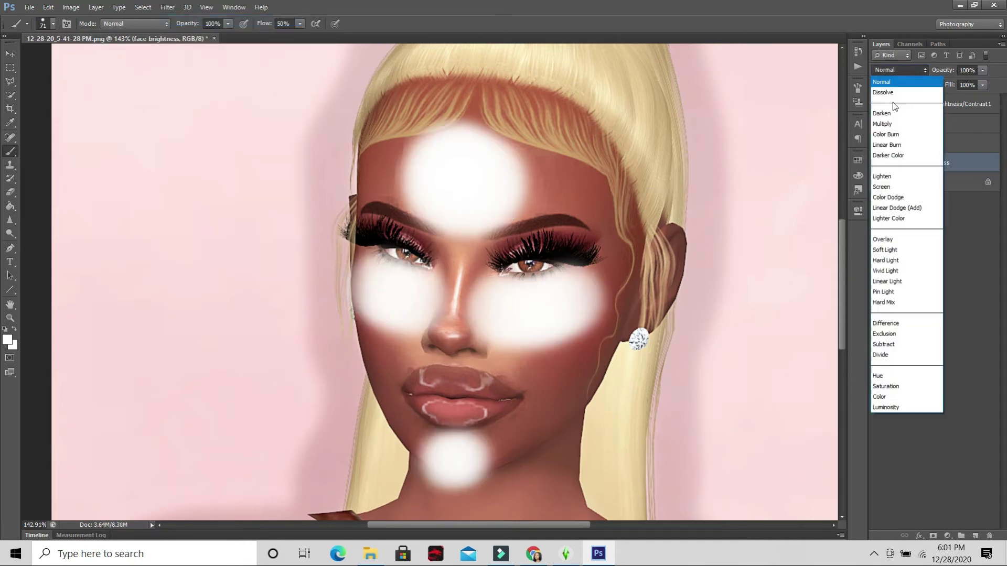
{"action": "left_click", "coordinate": [885, 239]}
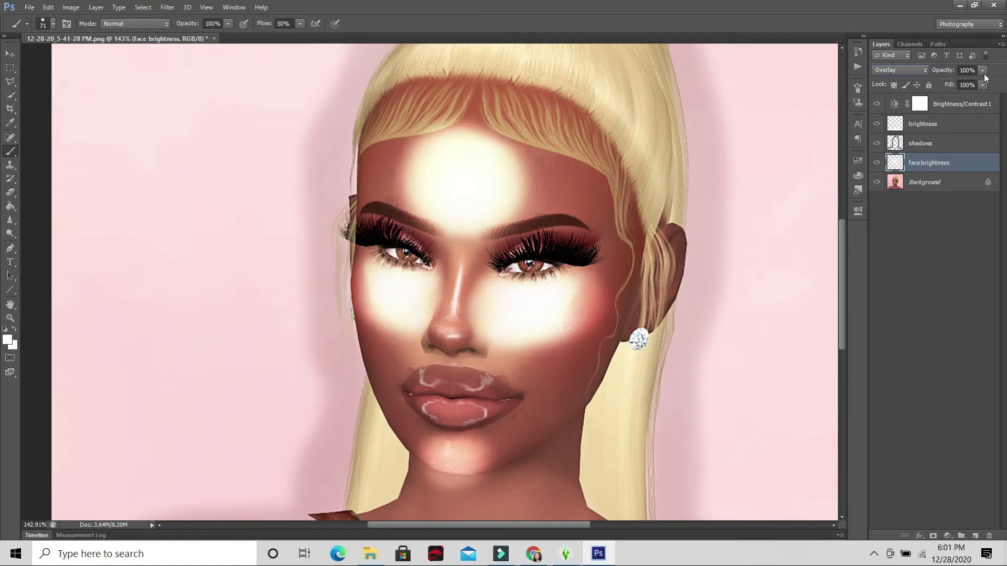
{"action": "left_click_drag", "start_coordinate": [952, 82], "coordinate": [946, 82]}
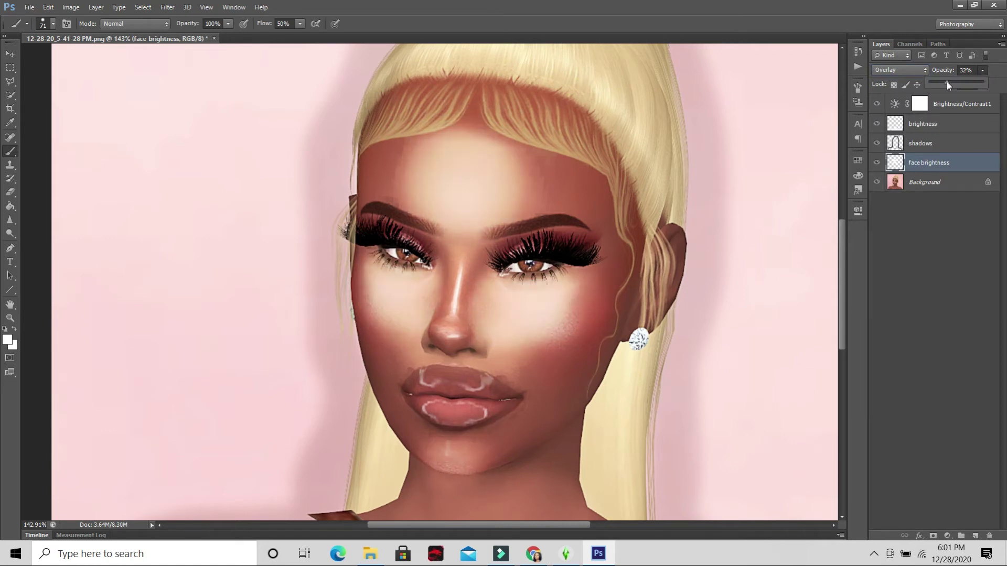
{"action": "key", "text": "ctrl+minus"}
{"action": "key", "text": "ctrl+minus"}
{"action": "scroll", "coordinate": [709, 262], "scroll_direction": "up", "scroll_amount": 5}
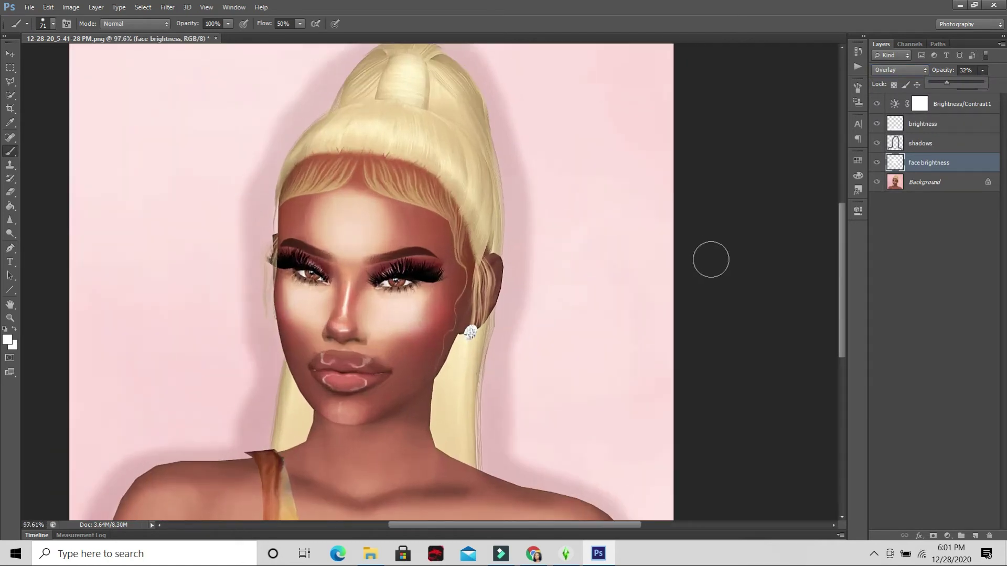
{"action": "left_click_drag", "start_coordinate": [627, 525], "coordinate": [547, 524]}
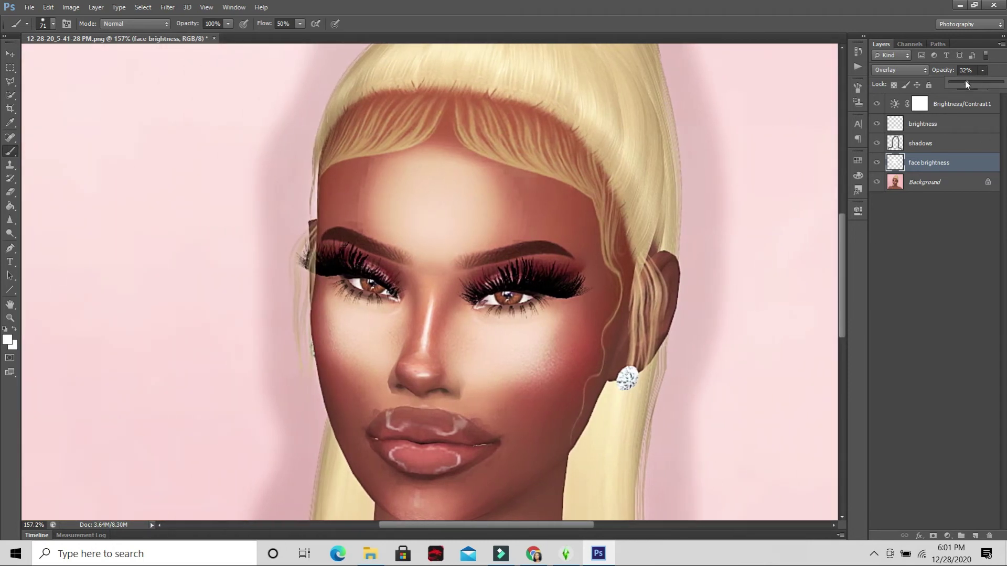
{"action": "mouse_move", "coordinate": [958, 81]}
{"action": "left_mouse_down"}
{"action": "mouse_move", "coordinate": [1004, 85]}
{"action": "mouse_move", "coordinate": [957, 85]}
{"action": "left_mouse_up"}
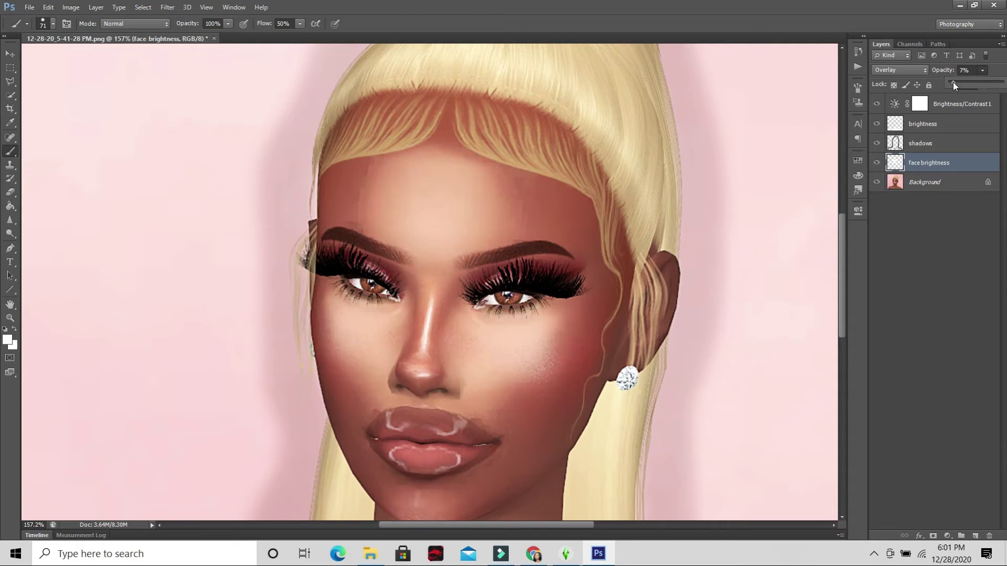
{"action": "left_click", "coordinate": [936, 182]}
{"action": "left_click", "coordinate": [935, 182]}
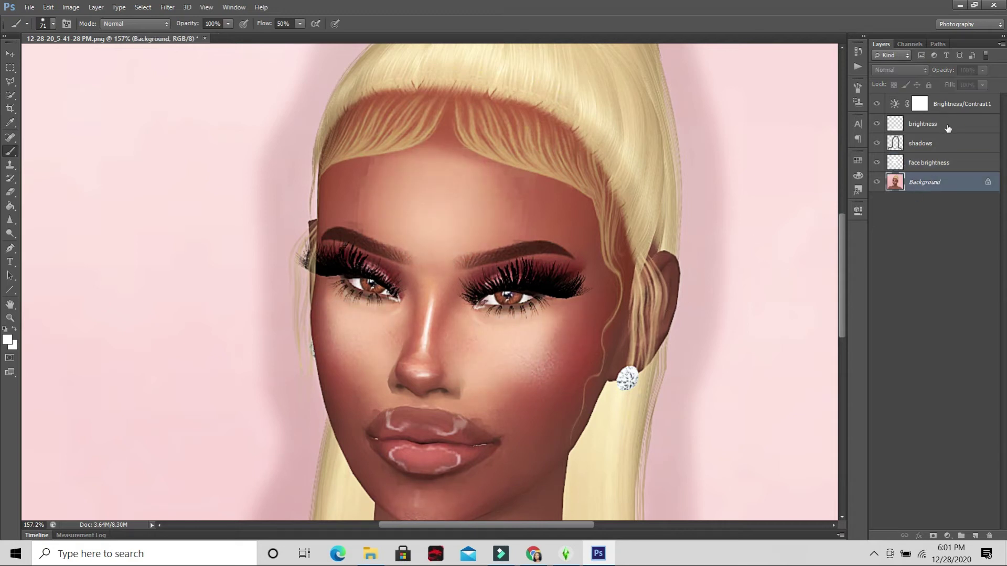
{"action": "left_click", "coordinate": [938, 164]}
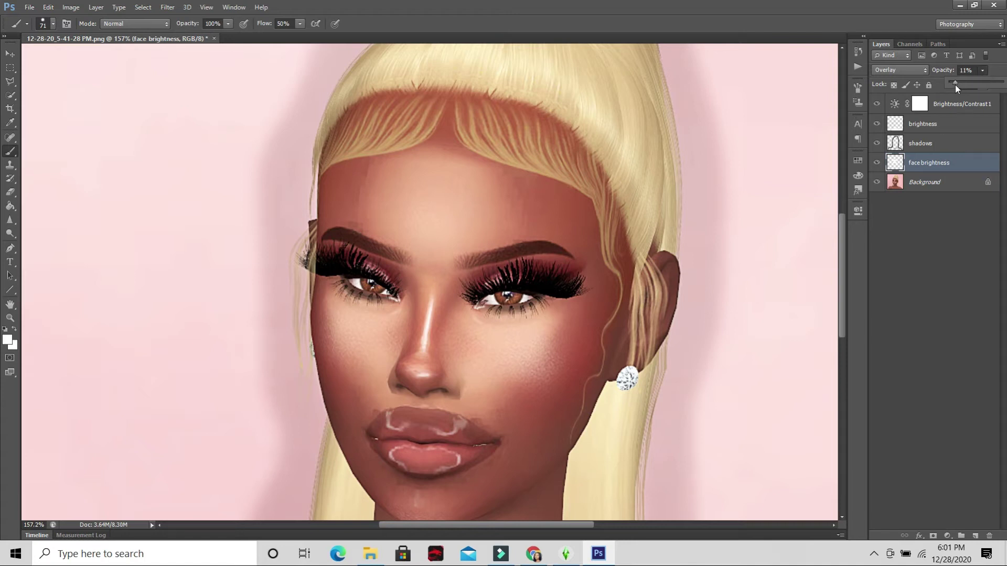
{"action": "left_click", "coordinate": [935, 182]}
{"action": "left_click", "coordinate": [935, 182]}
{"action": "scroll", "coordinate": [513, 305], "scroll_direction": "up", "scroll_amount": 1}
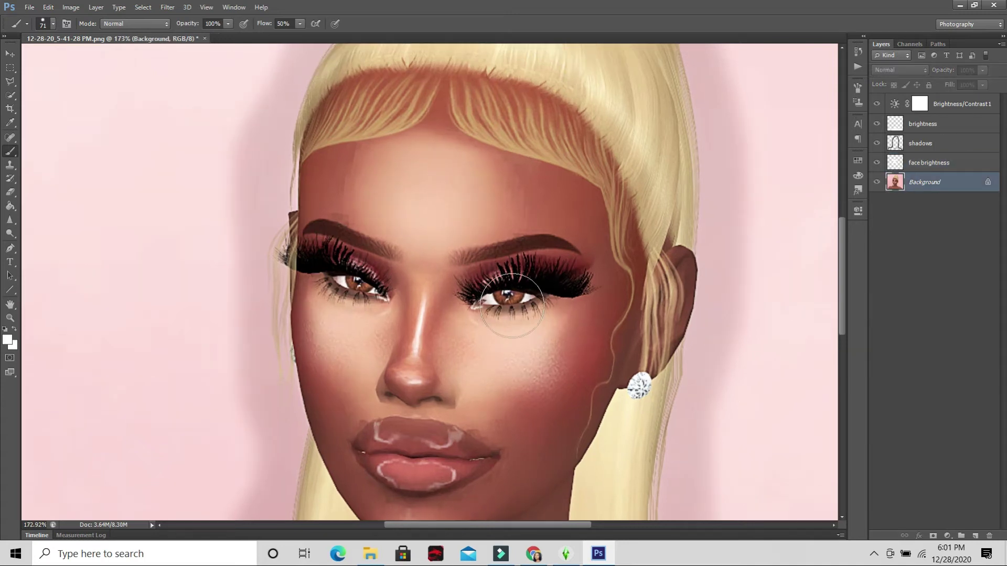
- Create a new empty layer named 'contour' via Layer > New > Layer
{"action": "left_click", "coordinate": [95, 6]}
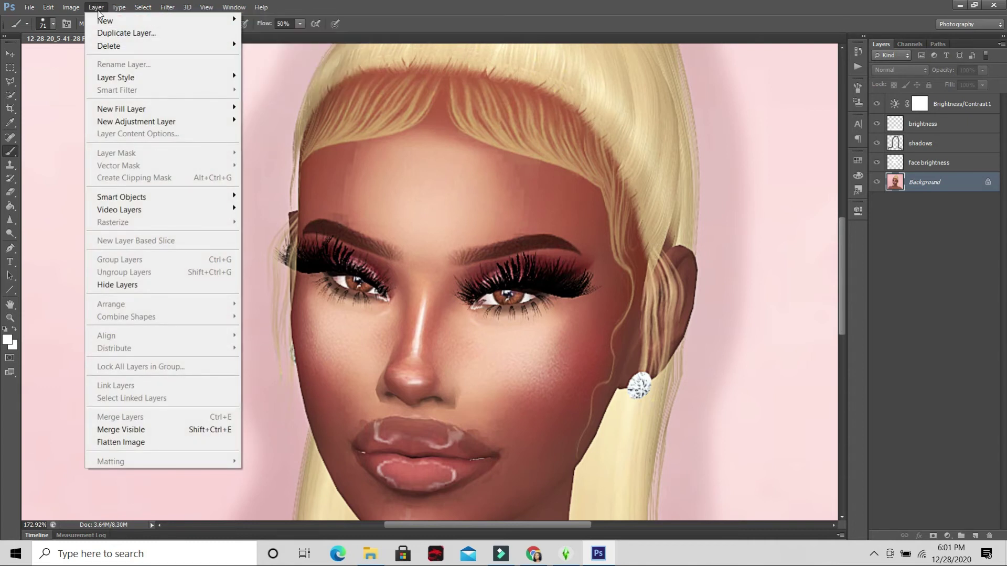
{"action": "left_click", "coordinate": [96, 7]}
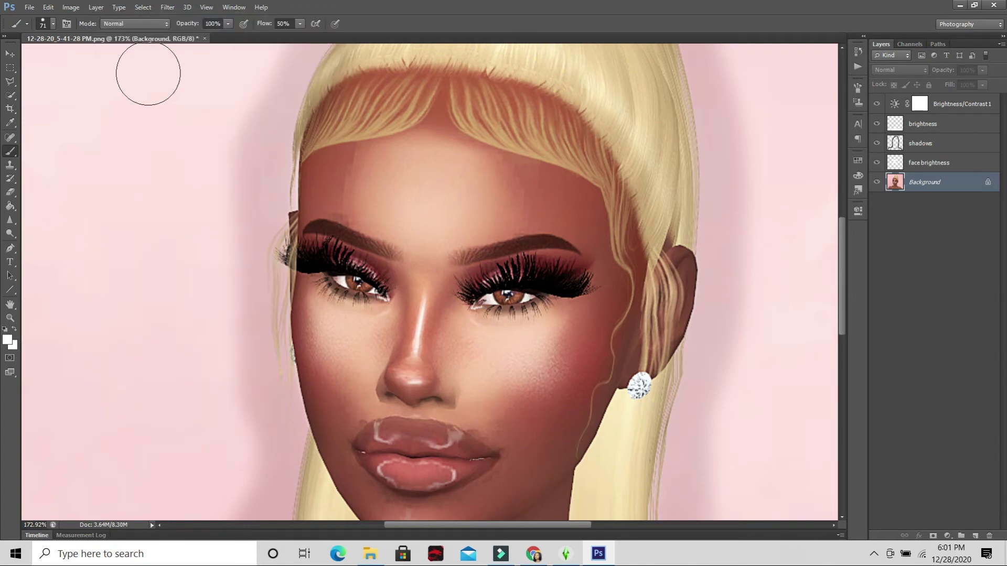
{"action": "left_click", "coordinate": [96, 7]}
{"action": "mouse_move", "coordinate": [100, 21]}
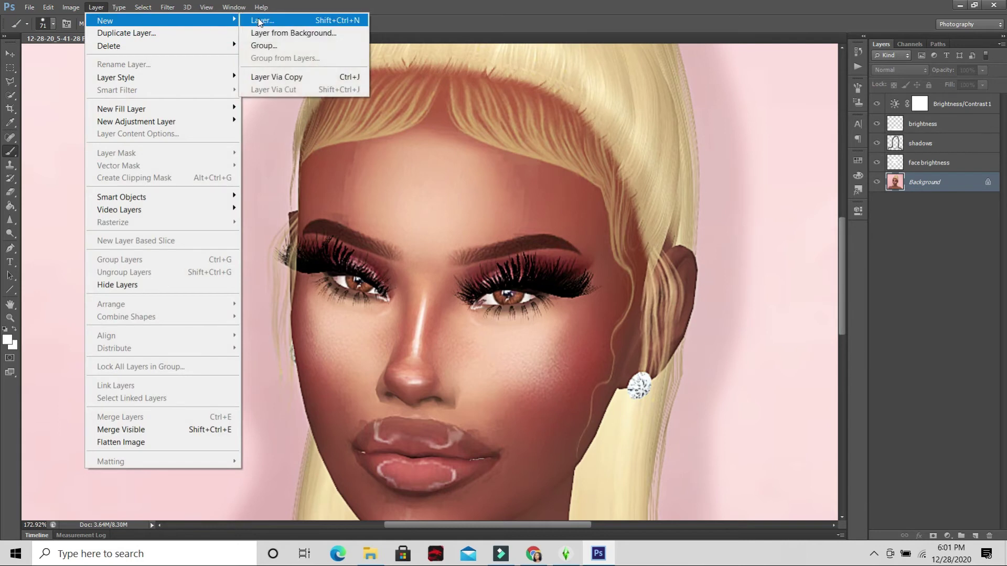
{"action": "left_click", "coordinate": [258, 21]}
{"action": "type", "text": "contou"}
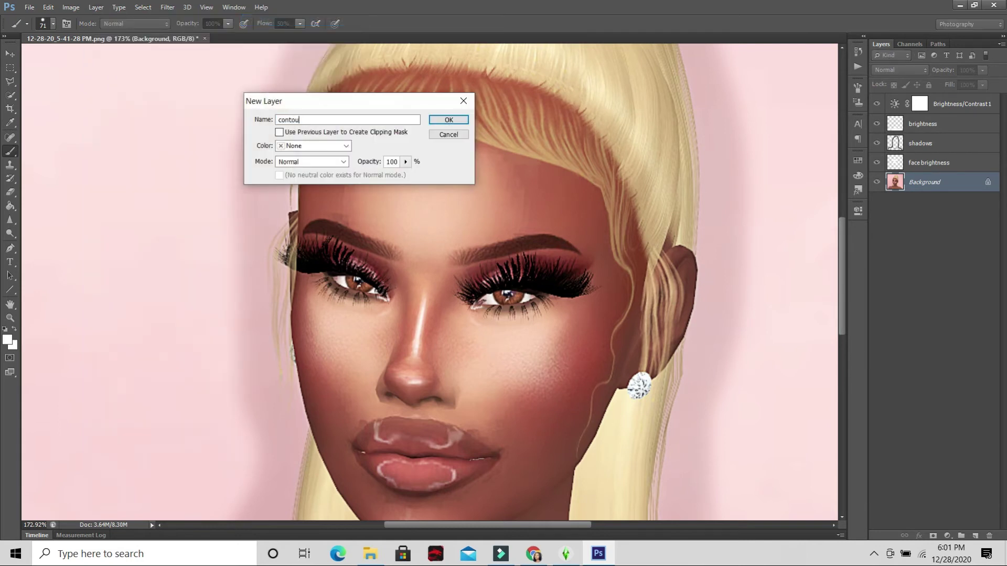
{"action": "type", "text": "r"}
{"action": "key", "text": "Return"}
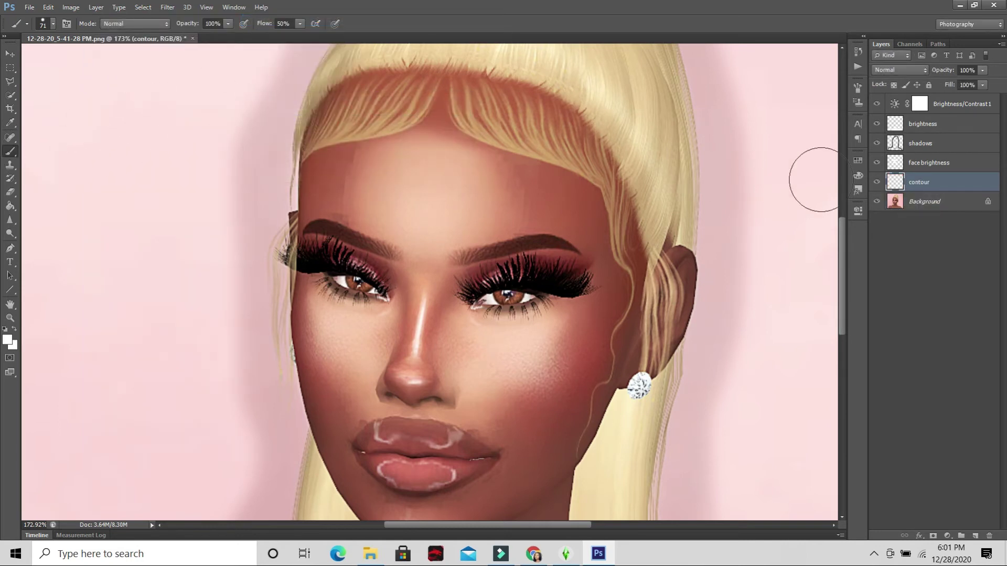
- Pick brown and a 26 px brush, then undo a trial stroke beside the nose bridge
{"action": "left_click", "coordinate": [858, 160]}
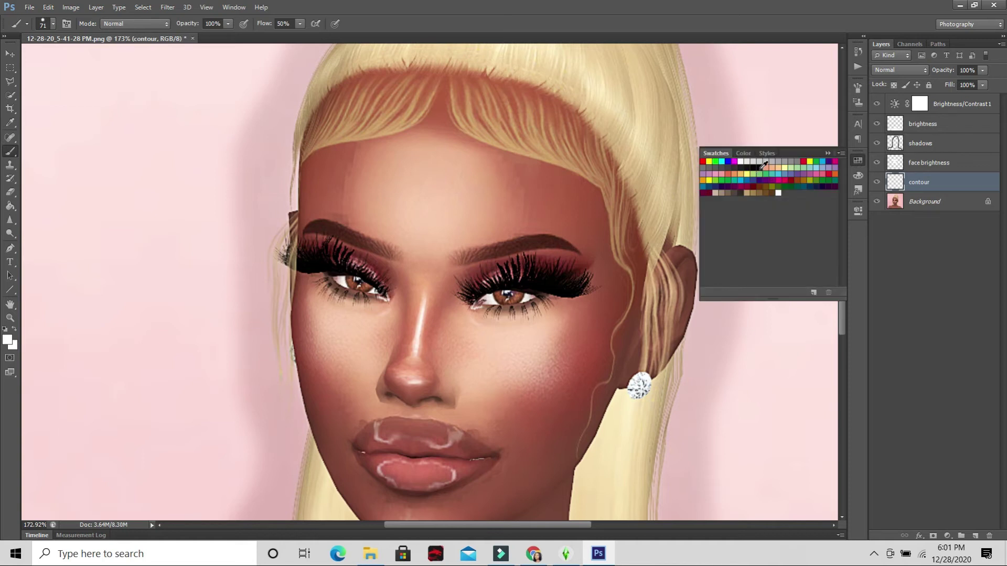
{"action": "left_click", "coordinate": [858, 162]}
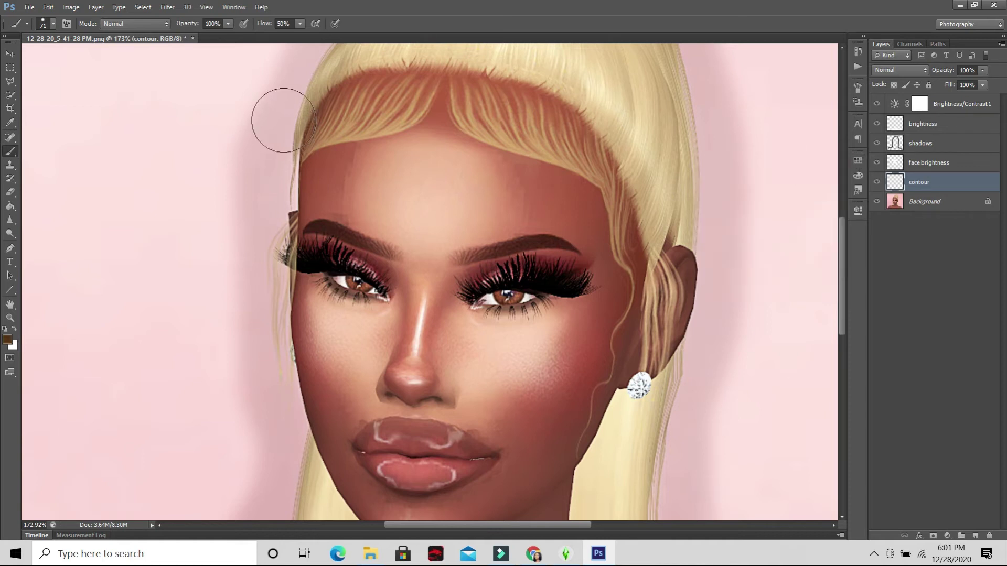
{"action": "left_click", "coordinate": [48, 24]}
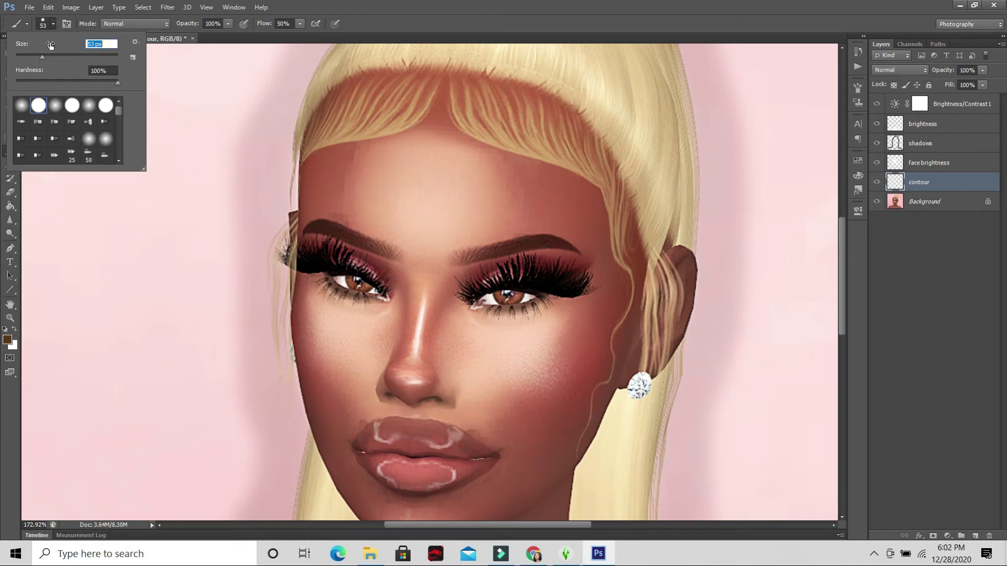
{"action": "left_click", "coordinate": [53, 24]}
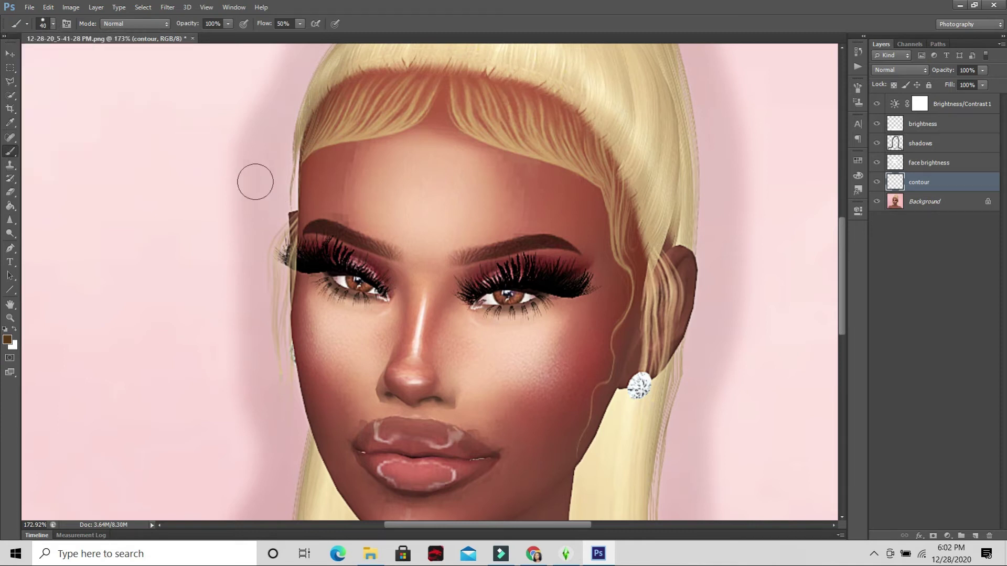
{"action": "left_click", "coordinate": [52, 23]}
{"action": "left_click", "coordinate": [31, 55]}
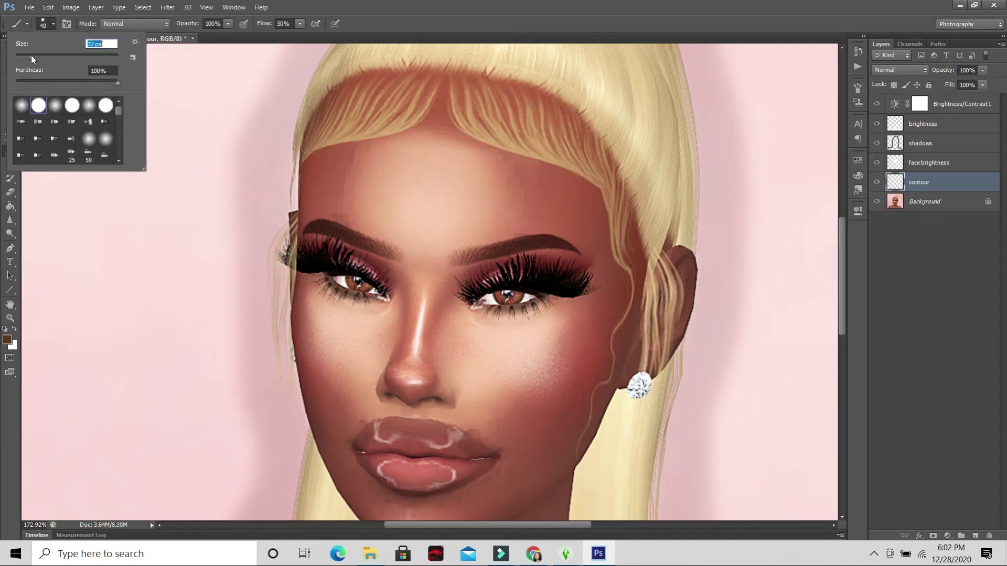
{"action": "left_click", "coordinate": [52, 24]}
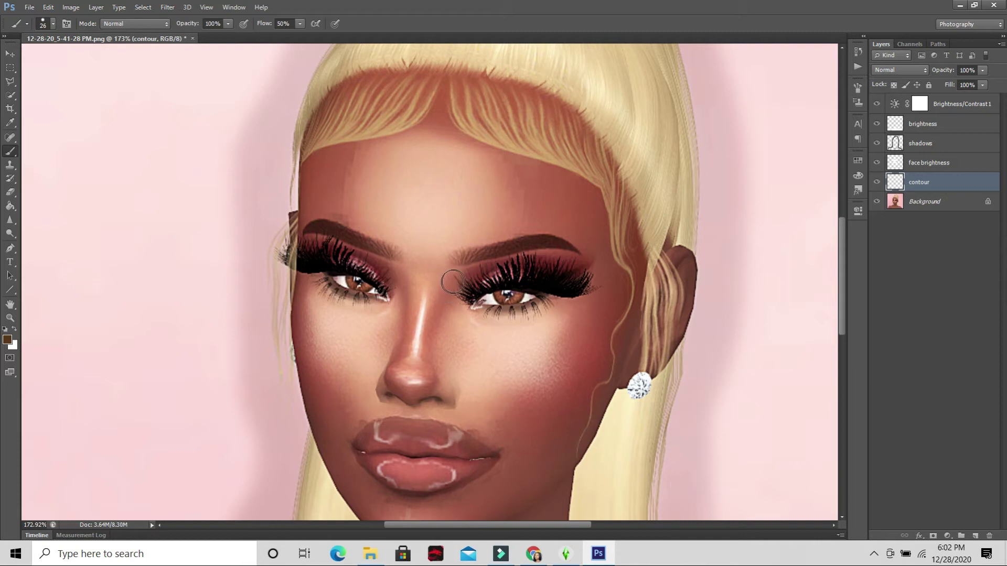
{"action": "left_click_drag", "start_coordinate": [457, 277], "coordinate": [440, 315]}
{"action": "left_click", "coordinate": [71, 6]}
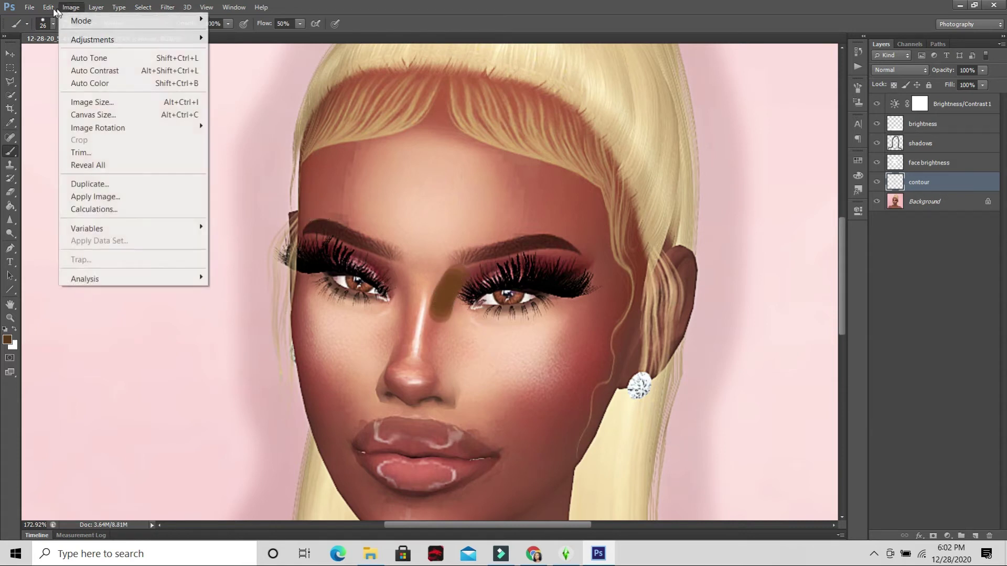
{"action": "left_click", "coordinate": [65, 43]}
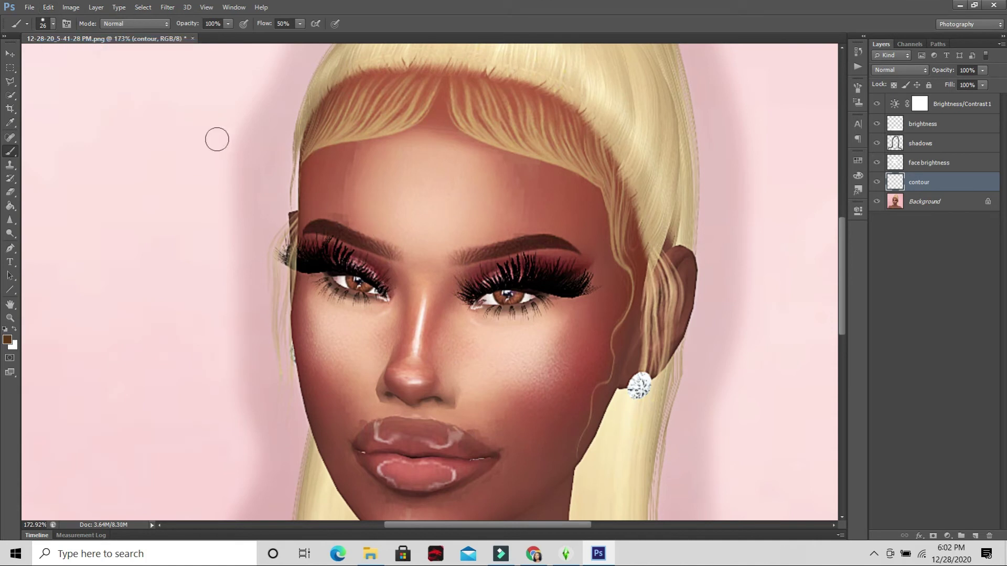
- With a 116 px brush, paint brown along the hairline and temple, then Gaussian Blur it
{"action": "left_click", "coordinate": [46, 22]}
{"action": "key", "text": "Return"}
{"action": "scroll", "coordinate": [328, 201], "scroll_direction": "down", "scroll_amount": 3}
{"action": "mouse_move", "coordinate": [333, 138]}
{"action": "left_mouse_down"}
{"action": "mouse_move", "coordinate": [398, 130]}
{"action": "mouse_move", "coordinate": [504, 184]}
{"action": "mouse_move", "coordinate": [517, 246]}
{"action": "mouse_move", "coordinate": [482, 299]}
{"action": "mouse_move", "coordinate": [456, 309]}
{"action": "left_mouse_up"}
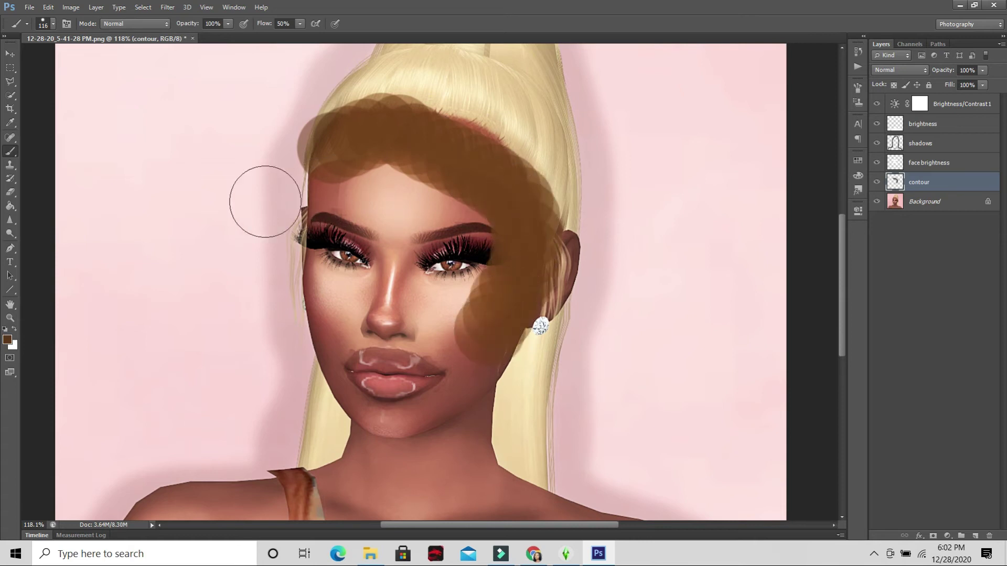
{"action": "left_click", "coordinate": [167, 7]}
{"action": "left_click", "coordinate": [192, 20]}
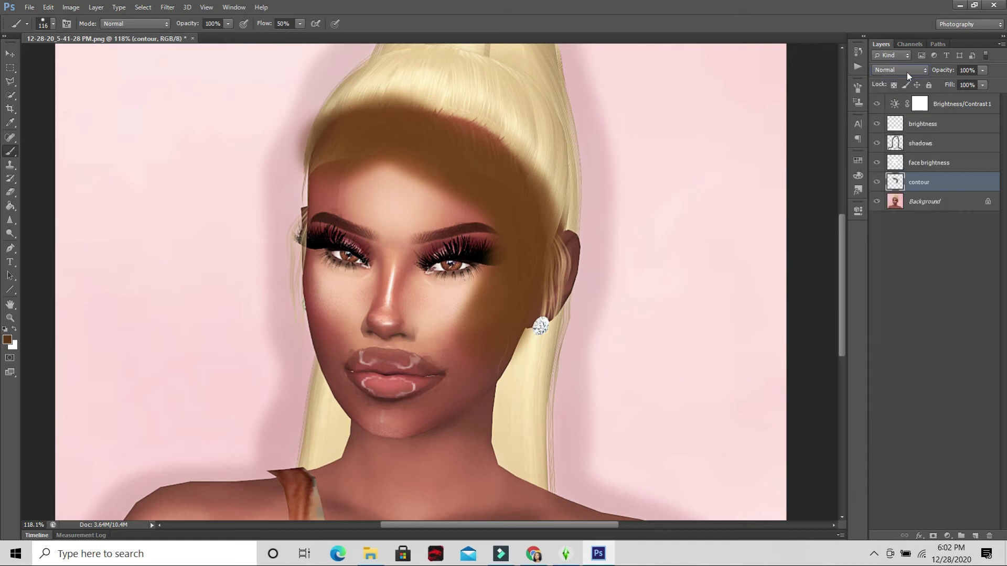
- Lower the contour layer opacity to 26% and select the Background layer
{"action": "left_click_drag", "start_coordinate": [966, 82], "coordinate": [950, 83]}
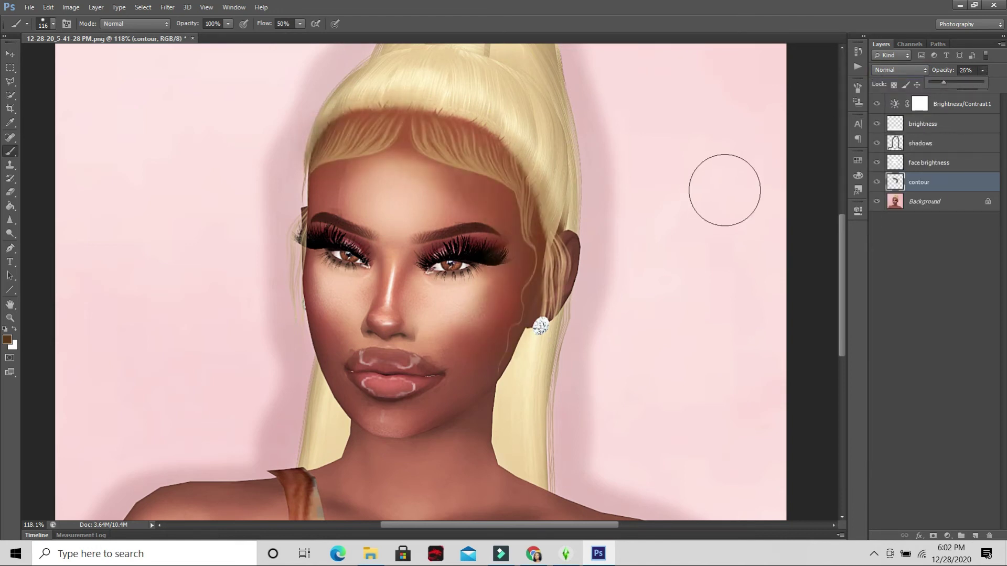
{"action": "scroll", "coordinate": [512, 234], "scroll_direction": "up", "scroll_amount": 2}
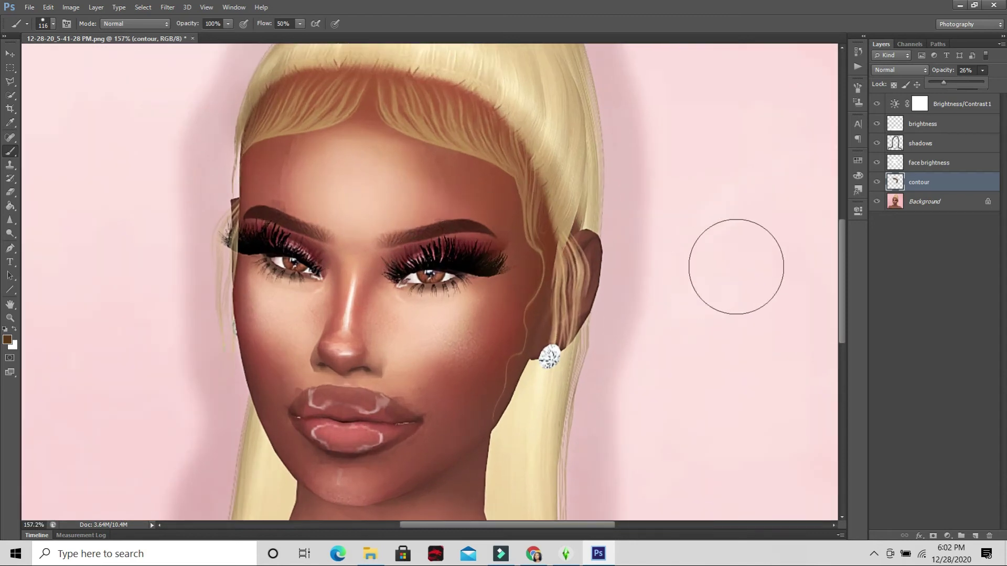
{"action": "left_click", "coordinate": [931, 209]}
{"action": "left_click", "coordinate": [931, 210]}
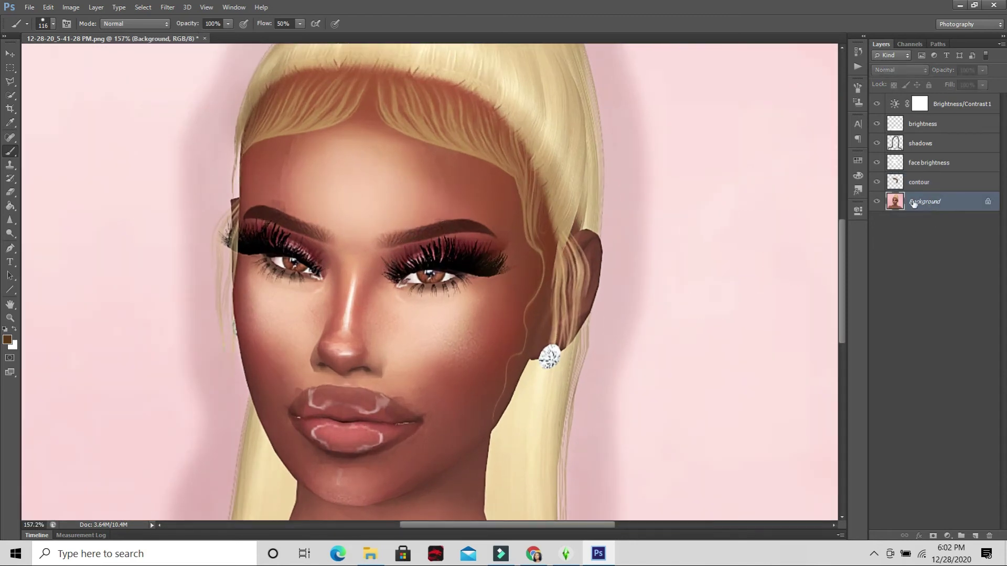
- Make a Dodge stroke on the forehead, then step backward to remove it
{"action": "left_click_drag", "start_coordinate": [10, 233], "coordinate": [30, 237]}
{"action": "left_click_drag", "start_coordinate": [340, 207], "coordinate": [385, 196]}
{"action": "left_click", "coordinate": [48, 8]}
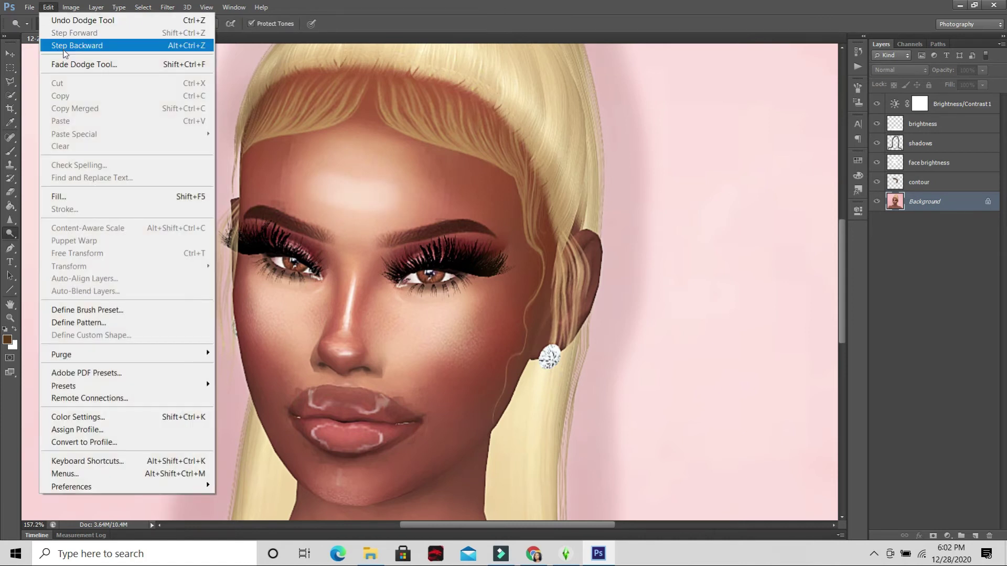
{"action": "left_click", "coordinate": [64, 46]}
- Dodge along the nose bridge on the Background layer to brighten its highlight
{"action": "left_click", "coordinate": [52, 23]}
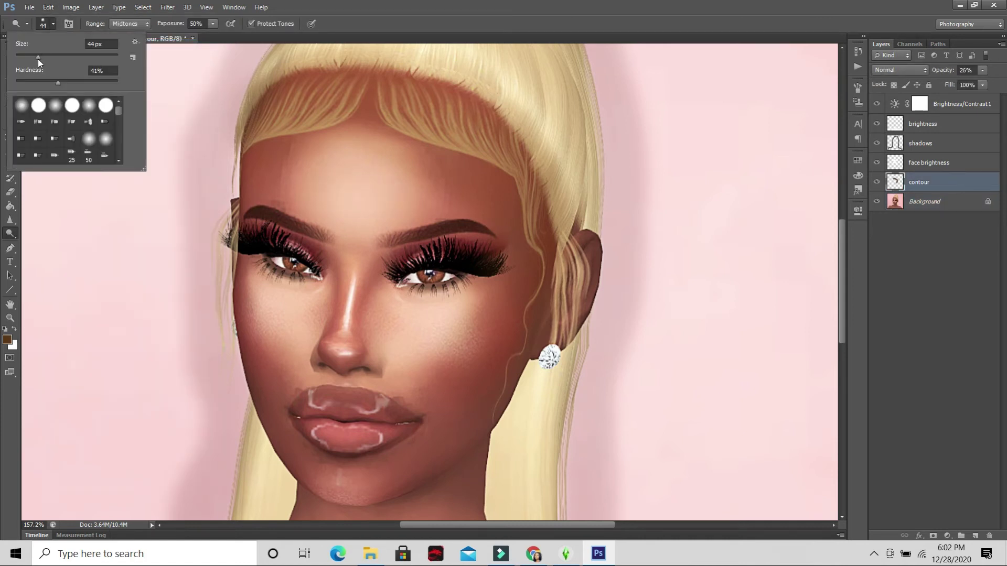
{"action": "left_click", "coordinate": [52, 24]}
{"action": "right_click", "coordinate": [13, 234]}
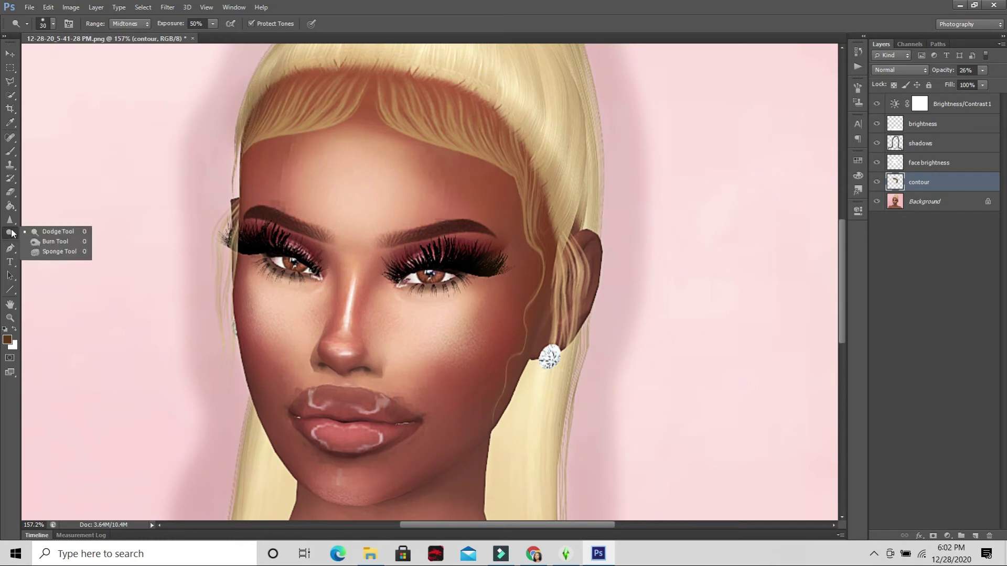
{"action": "left_click", "coordinate": [57, 231]}
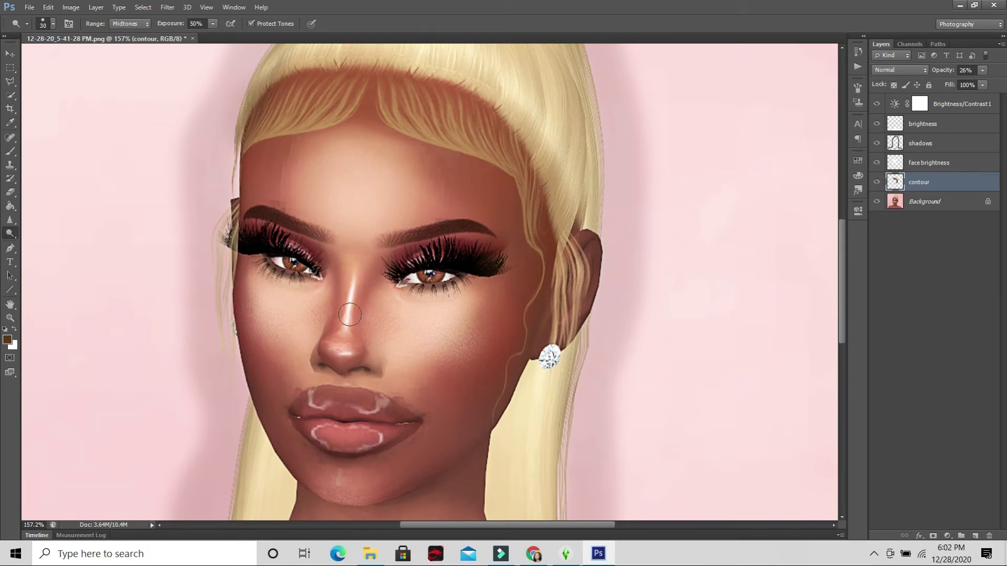
{"action": "left_click_drag", "start_coordinate": [349, 314], "coordinate": [351, 284]}
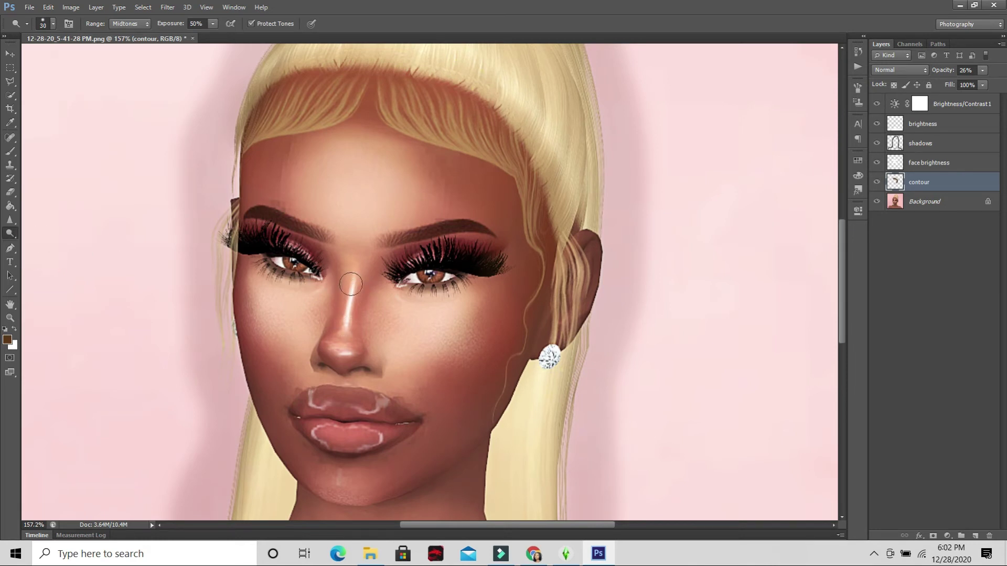
{"action": "left_click", "coordinate": [939, 204]}
{"action": "left_click_drag", "start_coordinate": [348, 296], "coordinate": [342, 350]}
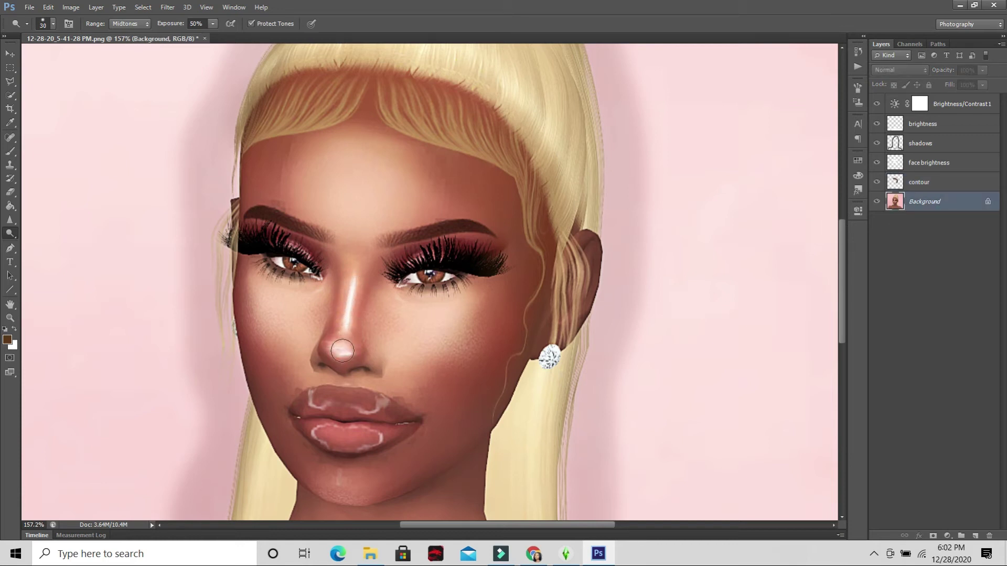
- Darken the side of the nose with the Burn Tool at 35 px
{"action": "right_click", "coordinate": [16, 238]}
{"action": "left_click", "coordinate": [36, 243]}
{"action": "left_click", "coordinate": [53, 23]}
{"action": "key", "text": "Return"}
{"action": "mouse_move", "coordinate": [386, 258]}
{"action": "left_mouse_down"}
{"action": "mouse_move", "coordinate": [359, 307]}
{"action": "mouse_move", "coordinate": [357, 359]}
{"action": "mouse_move", "coordinate": [343, 365]}
{"action": "mouse_move", "coordinate": [322, 346]}
{"action": "mouse_move", "coordinate": [338, 255]}
{"action": "left_mouse_up"}
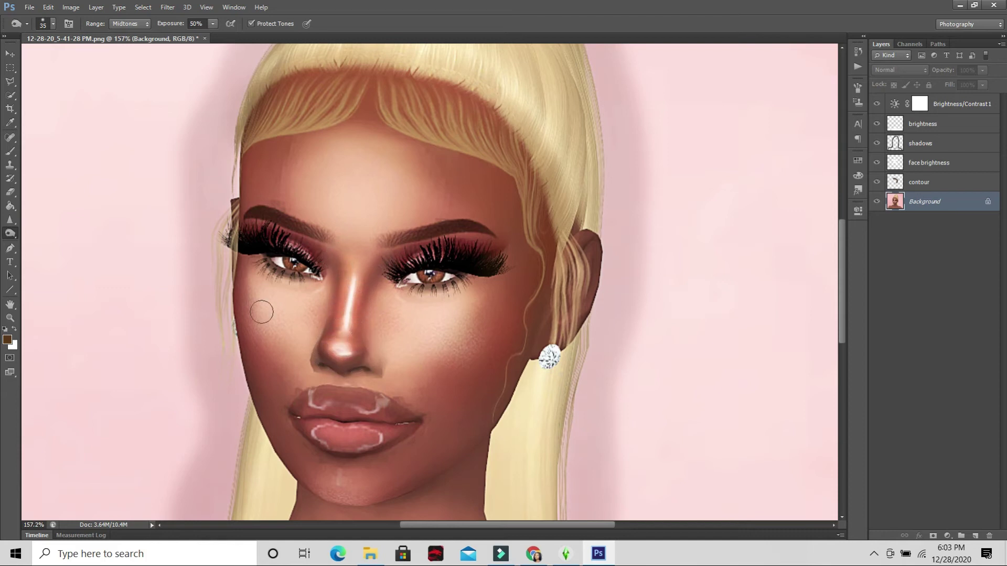
- With a 108 px Dodge brush, lighten the eyeshadow on both eyelids
{"action": "scroll", "coordinate": [265, 373], "scroll_direction": "down", "scroll_amount": 1}
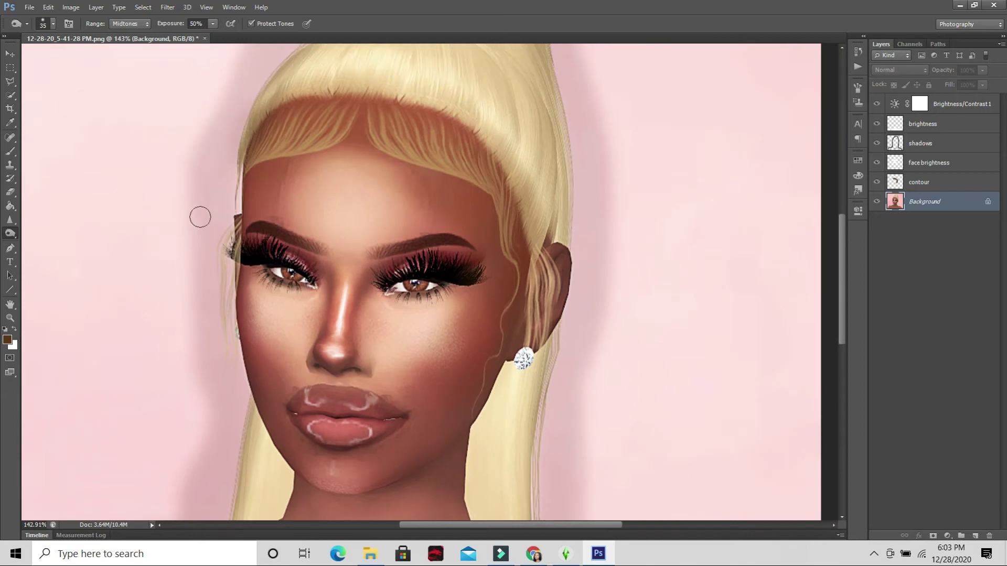
{"action": "left_click", "coordinate": [53, 24]}
{"action": "type", "text": "108"}
{"action": "key", "text": "Return"}
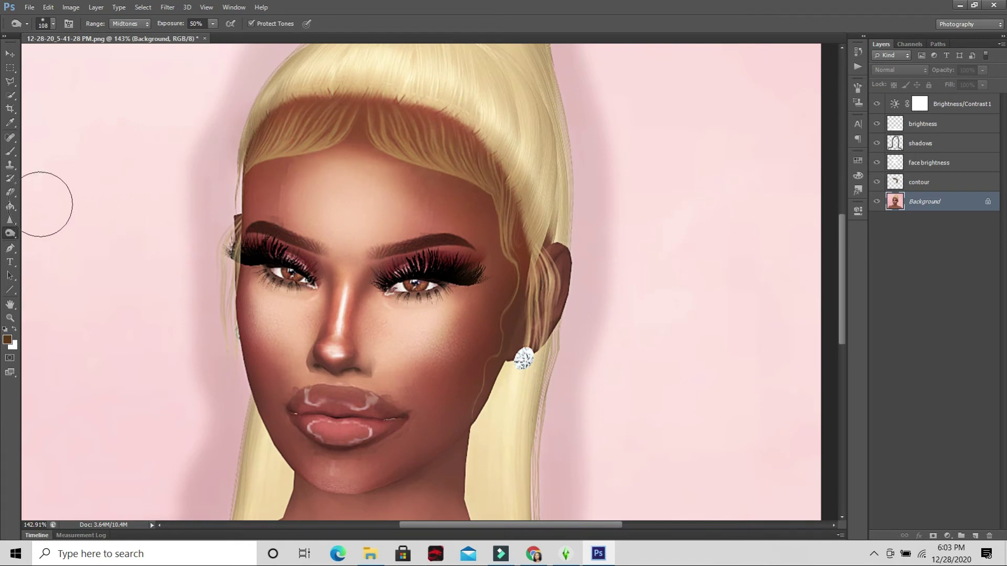
{"action": "scroll", "coordinate": [55, 216], "scroll_direction": "up", "scroll_amount": 2}
{"action": "scroll", "coordinate": [55, 216], "scroll_direction": "down", "scroll_amount": 1}
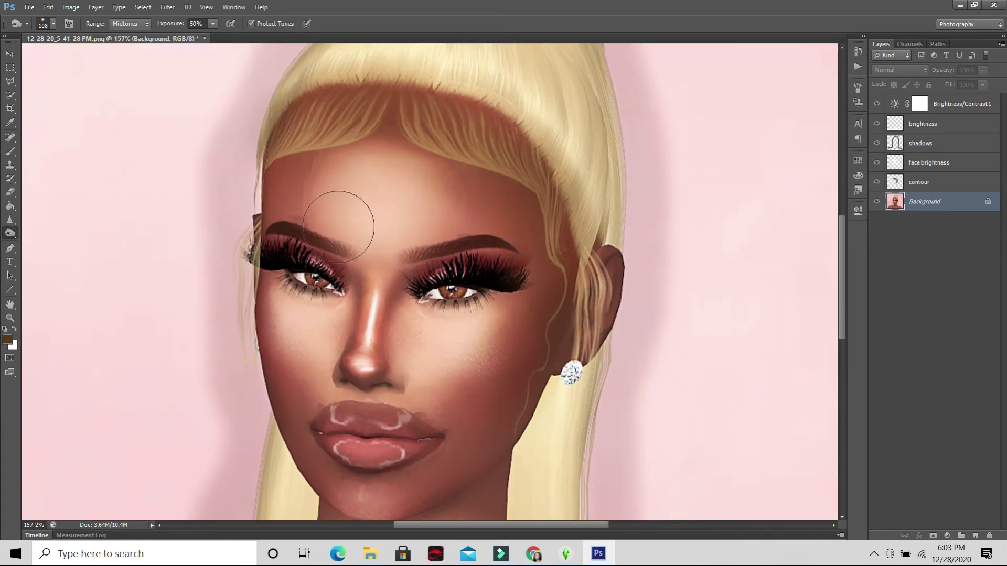
{"action": "right_click", "coordinate": [10, 233]}
{"action": "left_click", "coordinate": [40, 231]}
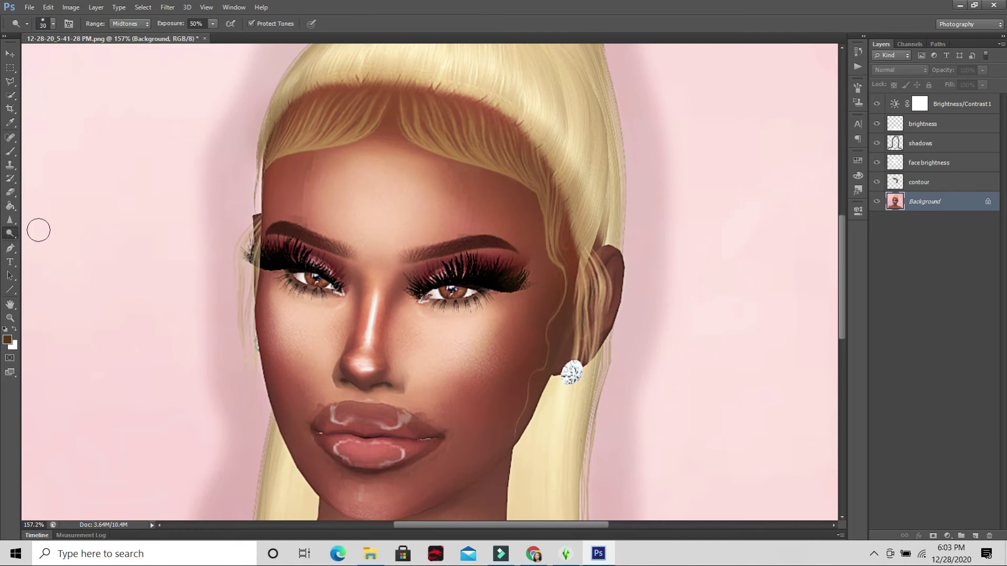
{"action": "mouse_move", "coordinate": [425, 273]}
{"action": "left_mouse_down"}
{"action": "mouse_move", "coordinate": [506, 269]}
{"action": "mouse_move", "coordinate": [432, 272]}
{"action": "left_mouse_up"}
{"action": "mouse_move", "coordinate": [336, 269]}
{"action": "left_mouse_down"}
{"action": "mouse_move", "coordinate": [289, 257]}
{"action": "mouse_move", "coordinate": [322, 269]}
{"action": "left_mouse_up"}
{"action": "left_click", "coordinate": [10, 219]}
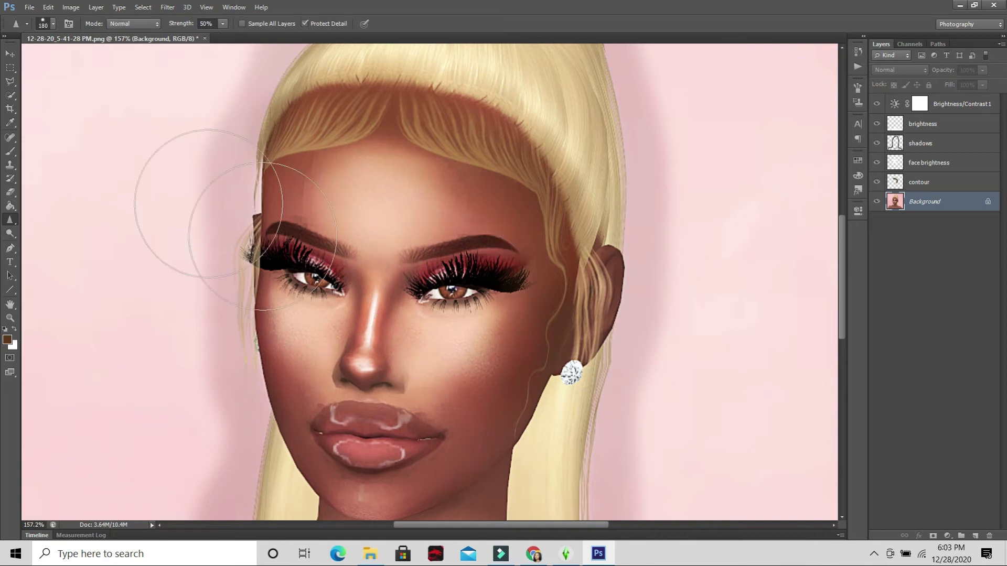
{"action": "left_click", "coordinate": [7, 56]}
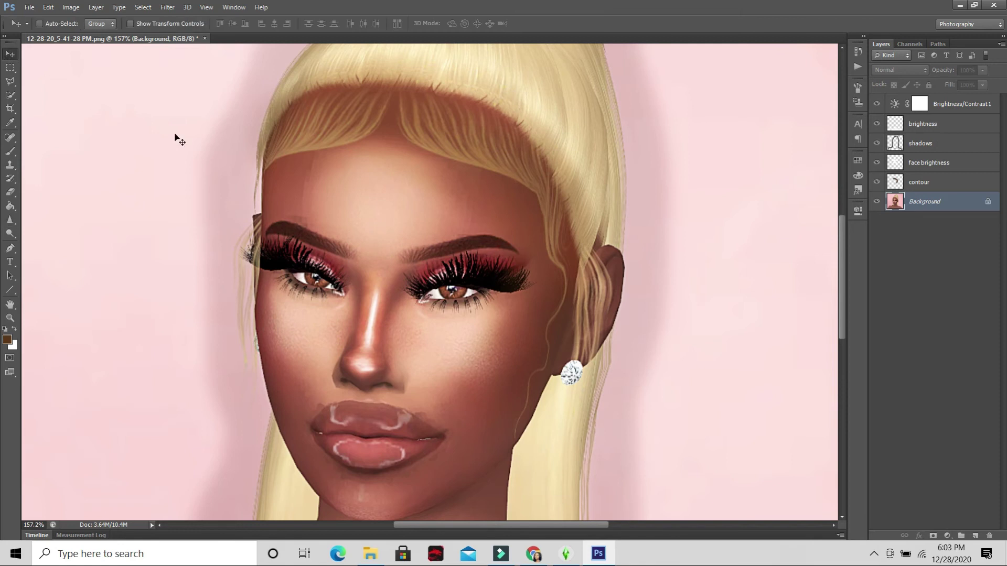
- Create a new empty layer named 'eyes' via Layer > New > Layer
{"action": "left_click", "coordinate": [96, 7]}
{"action": "mouse_move", "coordinate": [105, 17]}
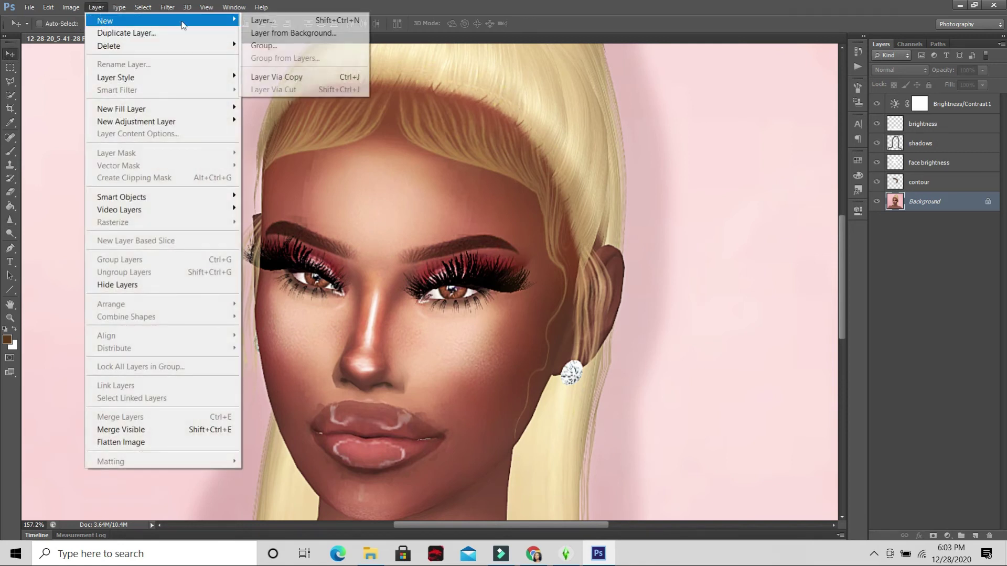
{"action": "left_click", "coordinate": [256, 19]}
{"action": "type", "text": "eyes"}
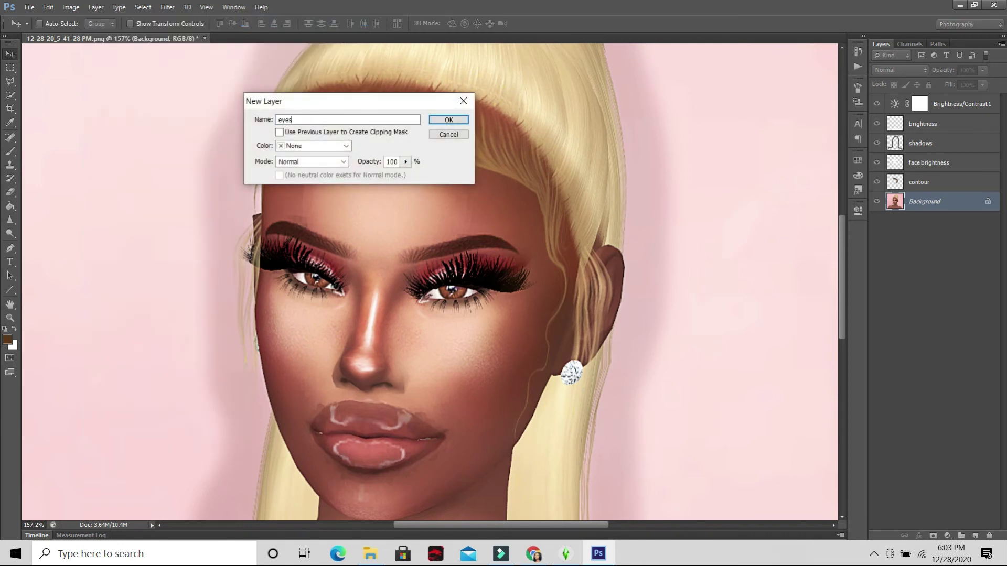
{"action": "key", "text": "Return"}
- Return to the Move tool and select the eyes layer in the Layers panel
{"action": "scroll", "coordinate": [300, 197], "scroll_direction": "up", "scroll_amount": 3}
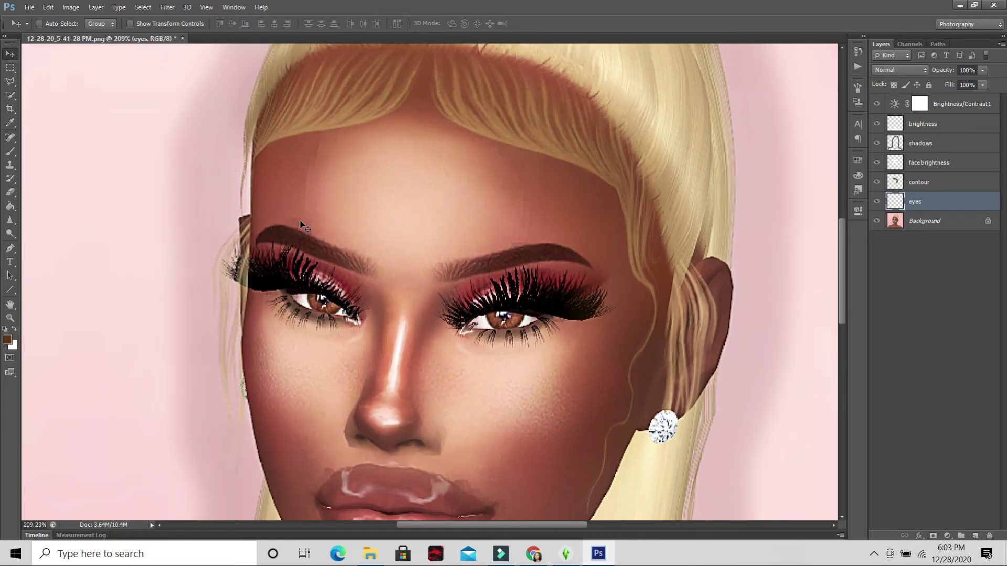
{"action": "left_click", "coordinate": [928, 224]}
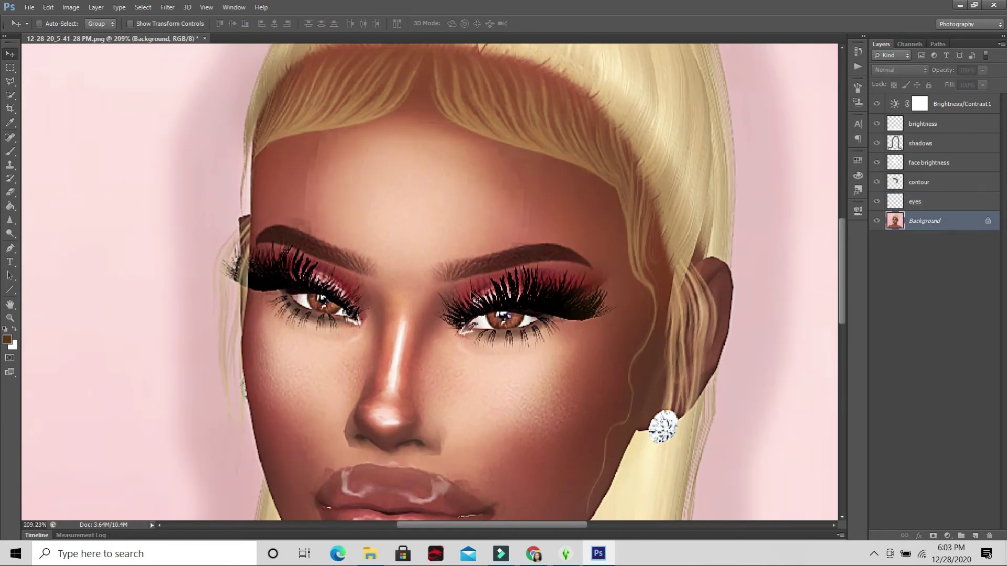
{"action": "left_click_drag", "start_coordinate": [10, 234], "coordinate": [24, 234]}
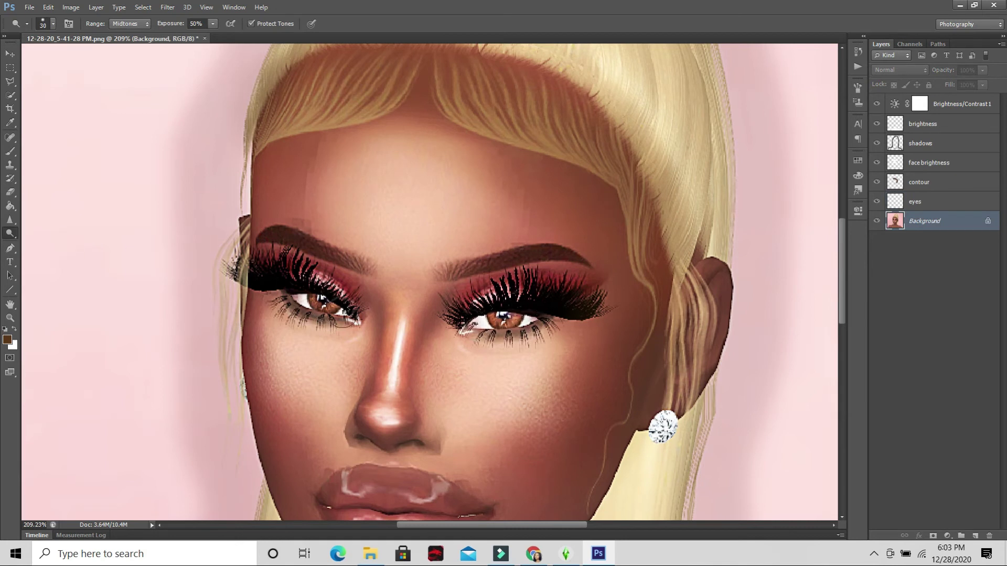
{"action": "left_click", "coordinate": [10, 53]}
{"action": "left_click", "coordinate": [952, 203]}
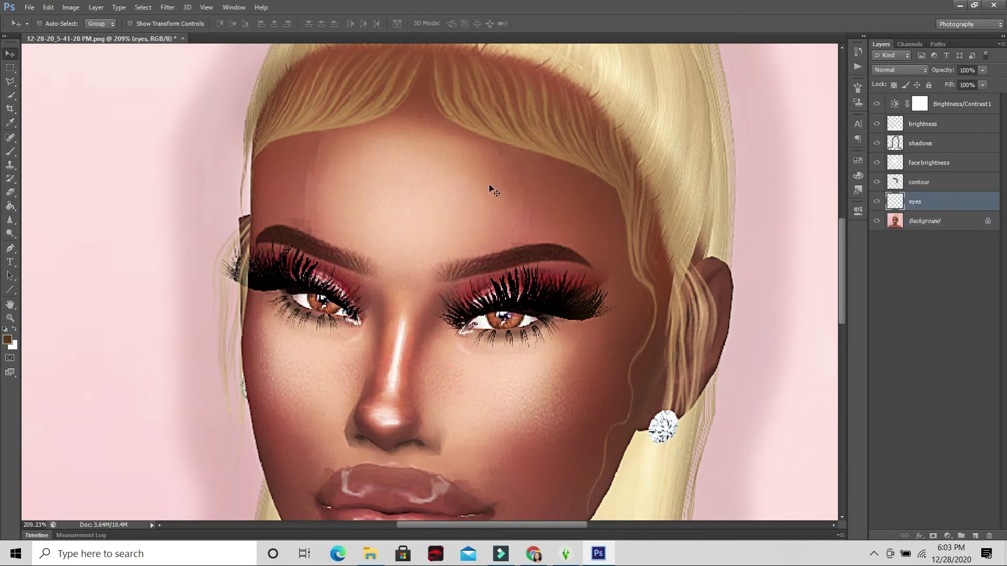
- Switch to the Brush tool and shrink the brush from 116 px to 11 px
{"action": "left_click", "coordinate": [10, 152]}
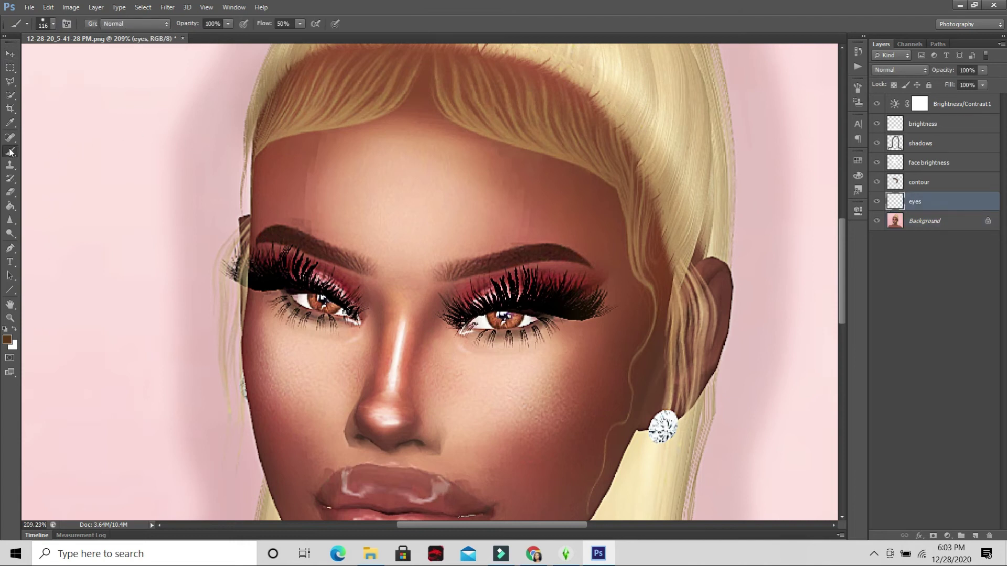
{"action": "left_click", "coordinate": [858, 160]}
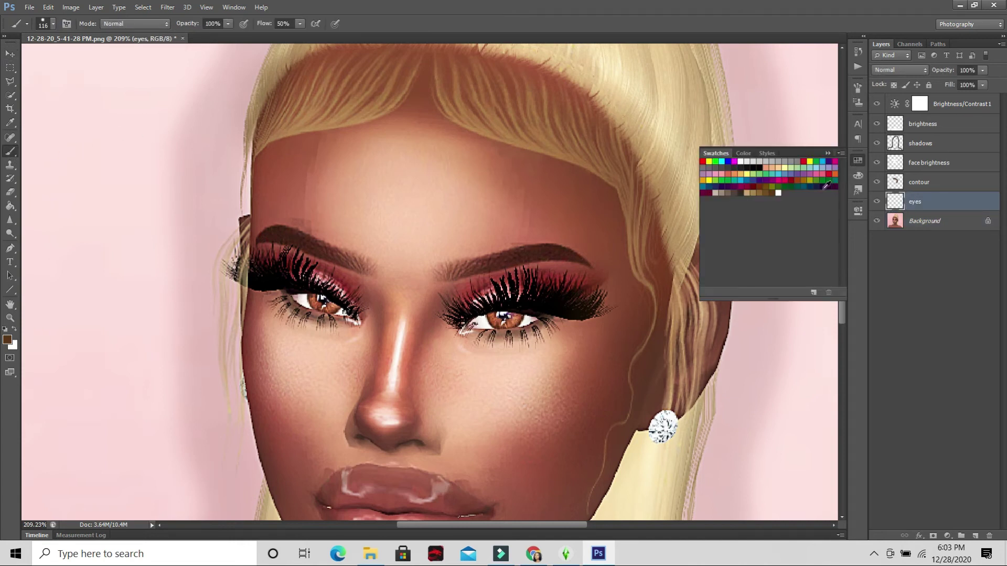
{"action": "left_click", "coordinate": [864, 163]}
{"action": "left_click", "coordinate": [53, 23]}
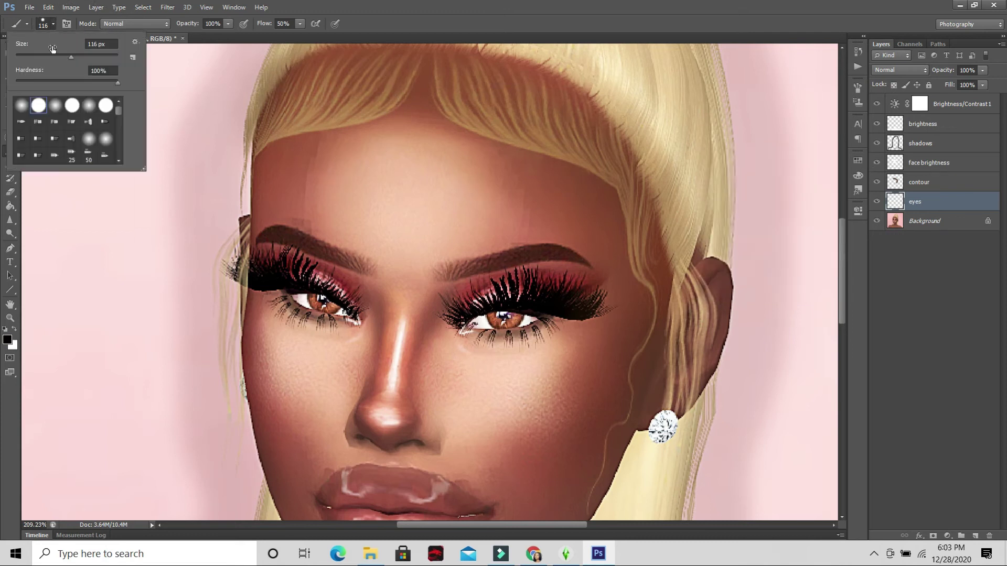
{"action": "left_click_drag", "start_coordinate": [52, 45], "coordinate": [30, 52]}
{"action": "left_click", "coordinate": [53, 23]}
{"action": "scroll", "coordinate": [514, 319], "scroll_direction": "up", "scroll_amount": 2}
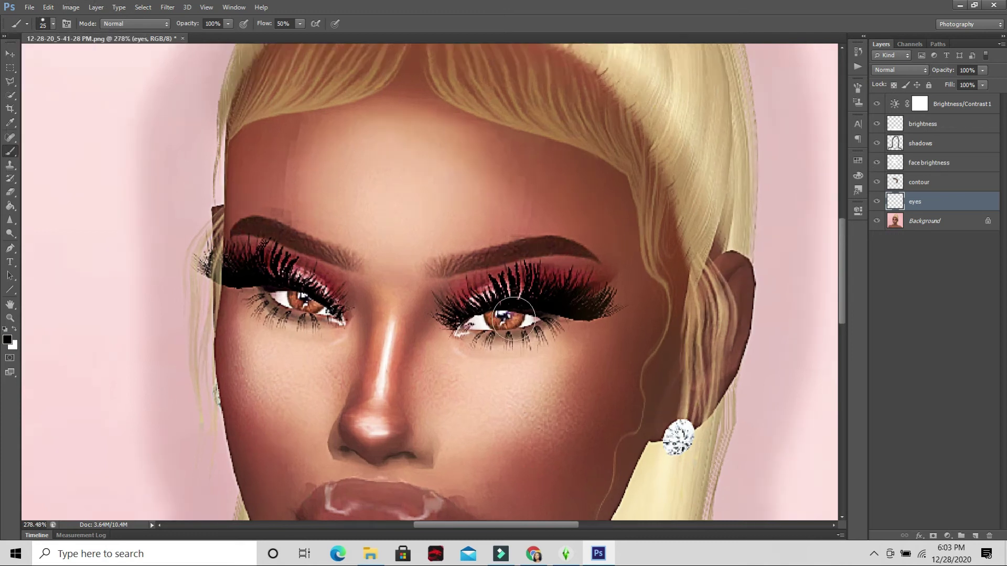
{"action": "scroll", "coordinate": [513, 318], "scroll_direction": "up", "scroll_amount": 2}
{"action": "left_click", "coordinate": [53, 24]}
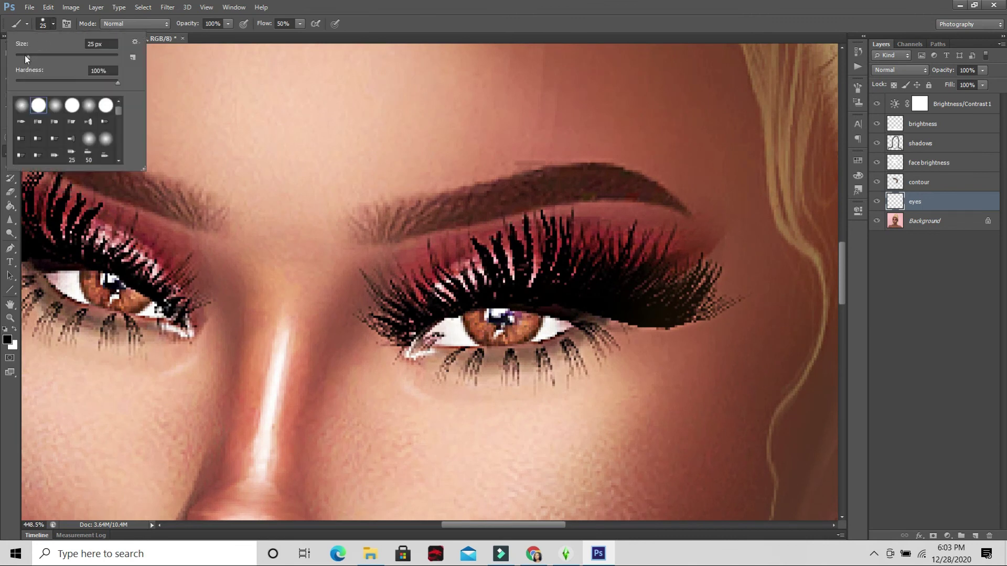
{"action": "left_click_drag", "start_coordinate": [24, 55], "coordinate": [21, 55]}
{"action": "left_click", "coordinate": [71, 48]}
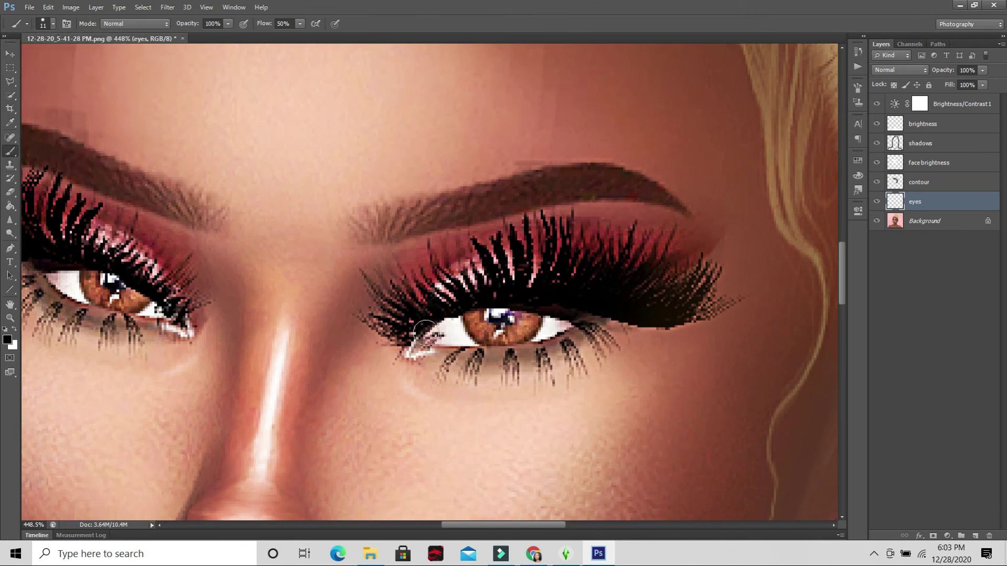
- Paint thin white highlight strokes along both lower eyelids on the eyes layer
{"action": "mouse_move", "coordinate": [426, 332]}
{"action": "left_mouse_down"}
{"action": "mouse_move", "coordinate": [490, 310]}
{"action": "mouse_move", "coordinate": [575, 317]}
{"action": "mouse_move", "coordinate": [582, 336]}
{"action": "left_mouse_up"}
{"action": "left_click_drag", "start_coordinate": [546, 526], "coordinate": [468, 526]}
{"action": "mouse_move", "coordinate": [639, 313]}
{"action": "left_mouse_down"}
{"action": "mouse_move", "coordinate": [565, 278]}
{"action": "mouse_move", "coordinate": [504, 268]}
{"action": "left_mouse_up"}
{"action": "scroll", "coordinate": [651, 382], "scroll_direction": "down", "scroll_amount": 3}
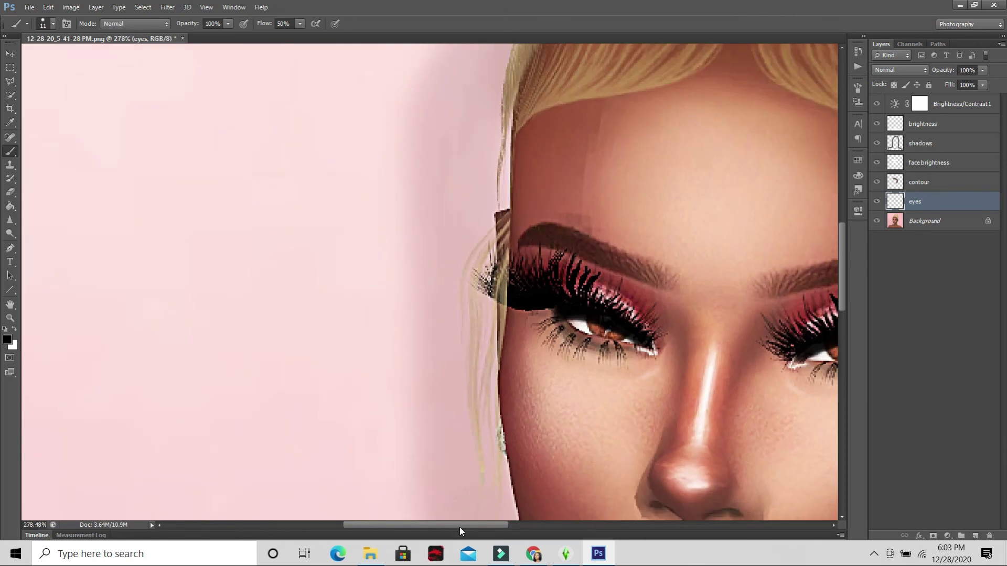
{"action": "left_click_drag", "start_coordinate": [460, 527], "coordinate": [514, 527]}
- Apply a Gaussian Blur with radius 1 to the eye highlights
{"action": "left_click", "coordinate": [168, 7]}
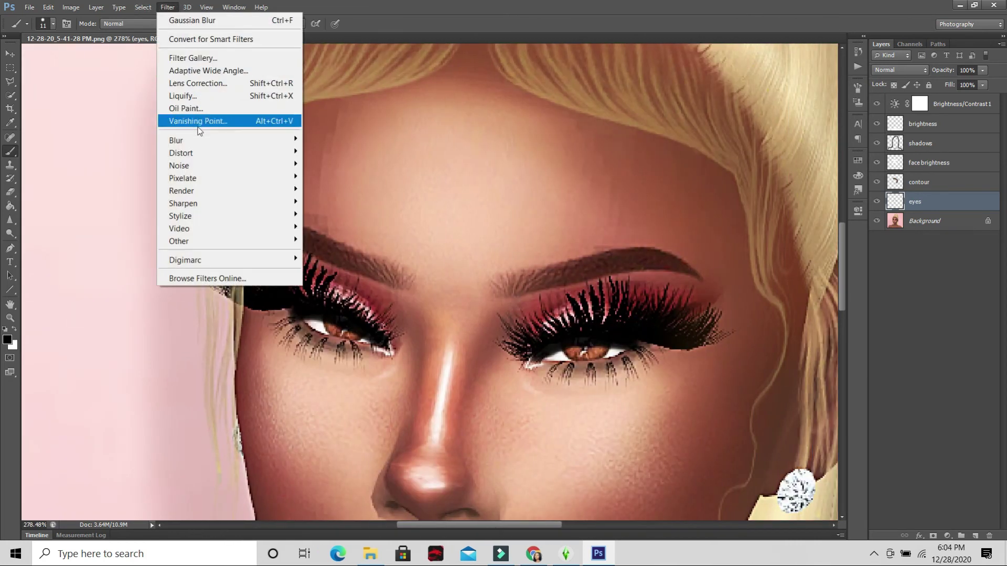
{"action": "mouse_move", "coordinate": [202, 139]}
{"action": "left_click", "coordinate": [341, 232]}
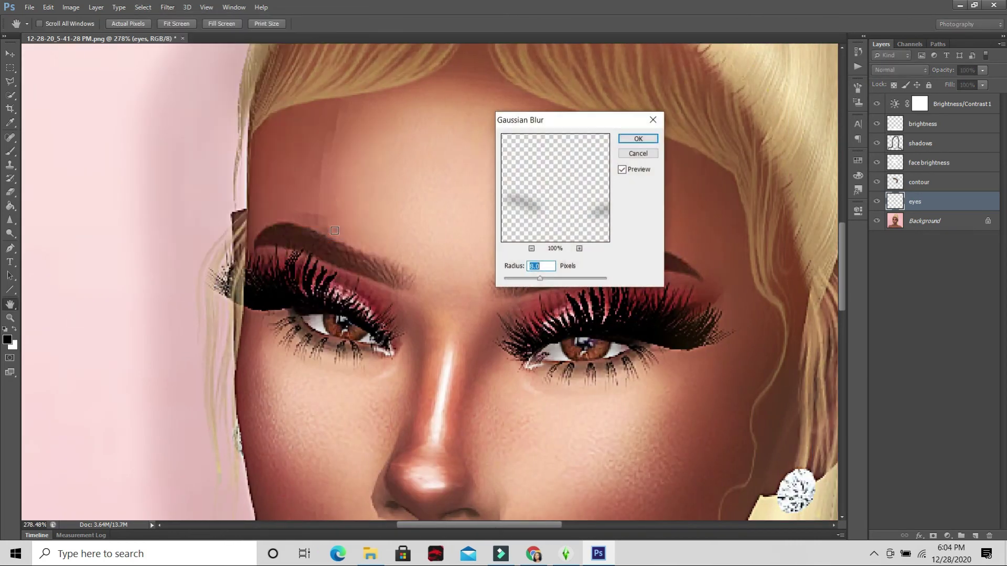
{"action": "type", "text": "1"}
{"action": "key", "text": "Return"}
- Lower the eyes layer opacity to 87%, then select the Background layer
{"action": "key", "text": "b"}
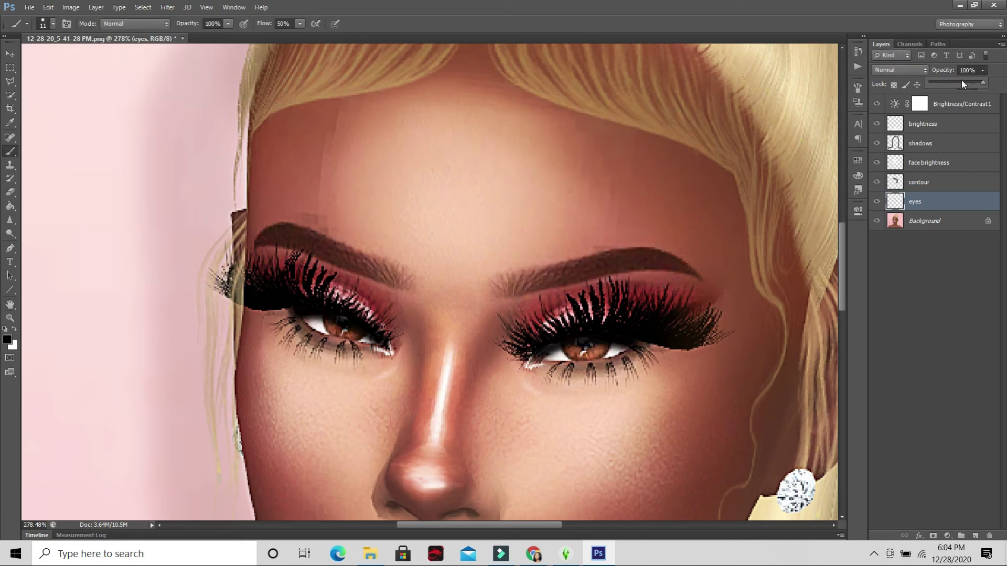
{"action": "left_click", "coordinate": [962, 81]}
{"action": "left_click_drag", "start_coordinate": [970, 83], "coordinate": [974, 84]}
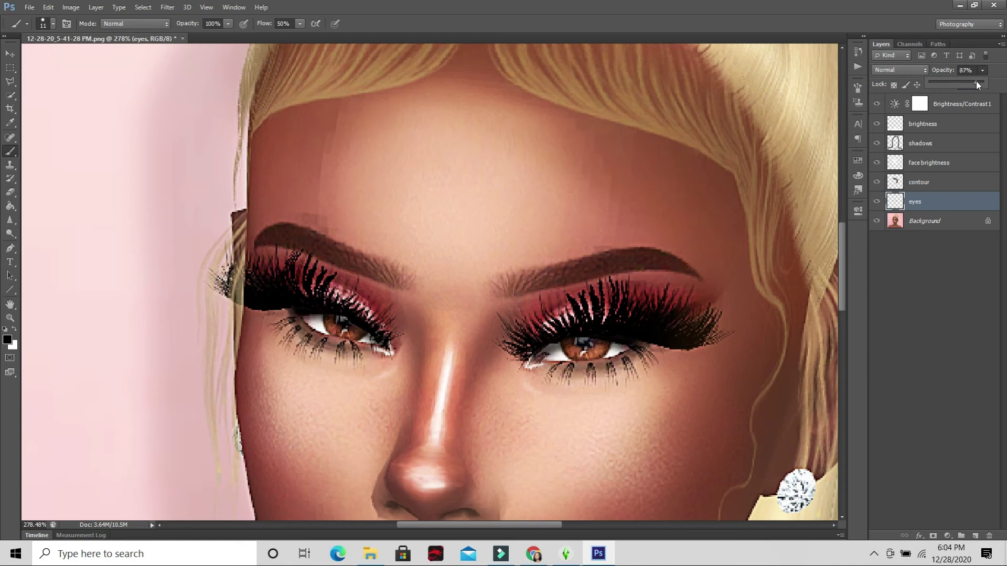
{"action": "scroll", "coordinate": [718, 219], "scroll_direction": "down", "scroll_amount": 5}
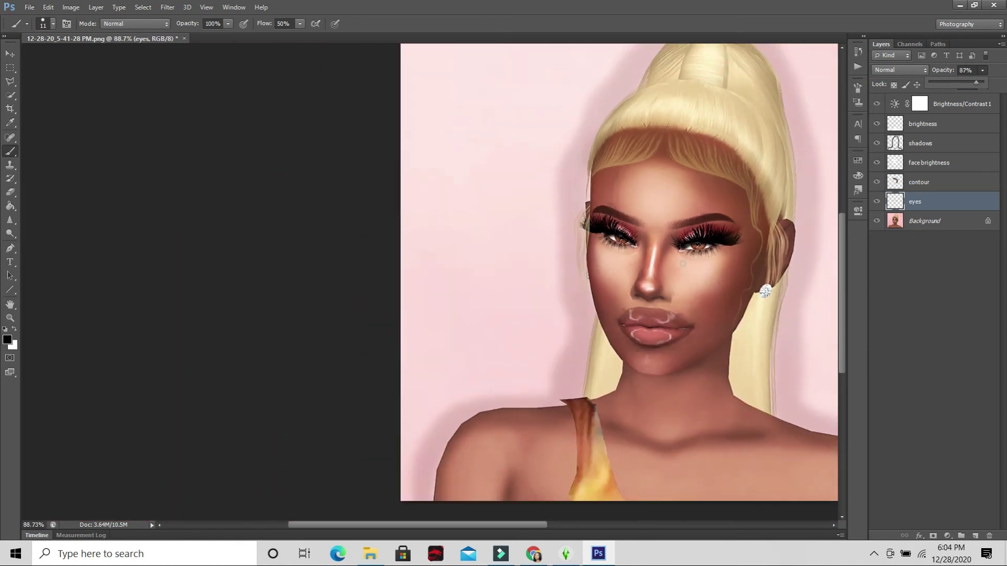
{"action": "left_click_drag", "start_coordinate": [480, 523], "coordinate": [567, 523]}
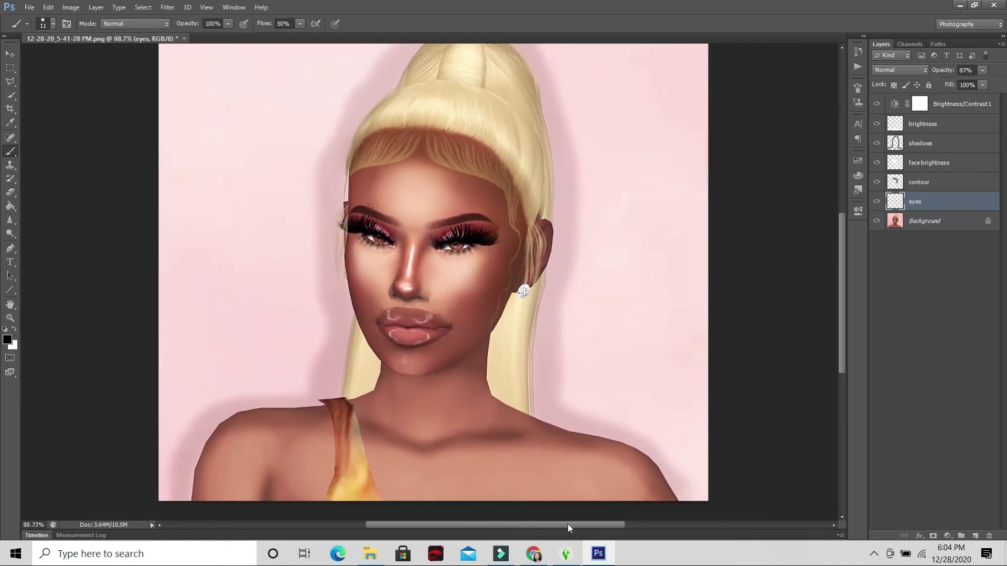
{"action": "left_click_drag", "start_coordinate": [841, 340], "coordinate": [841, 332]}
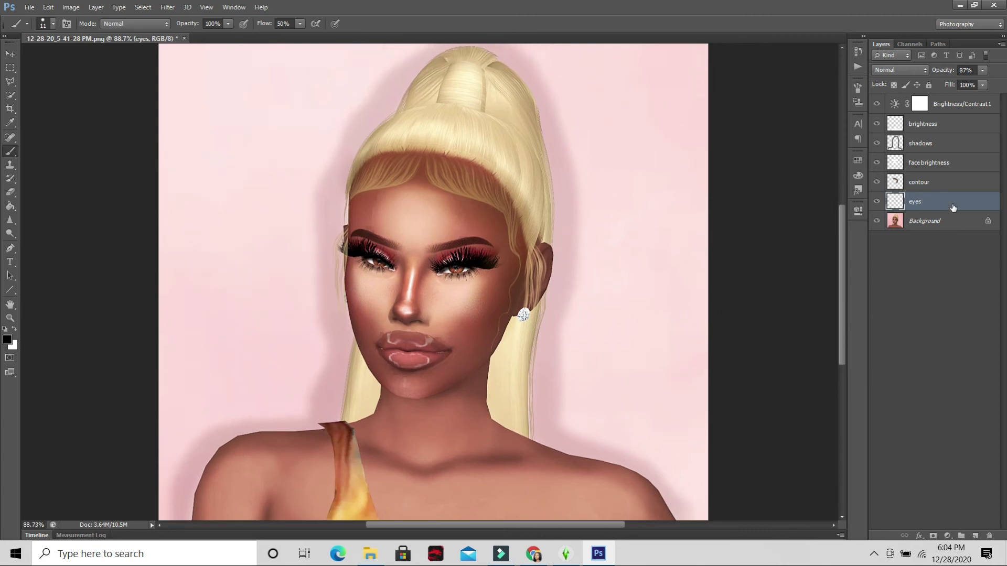
{"action": "left_click", "coordinate": [946, 222]}
{"action": "left_click", "coordinate": [13, 223]}
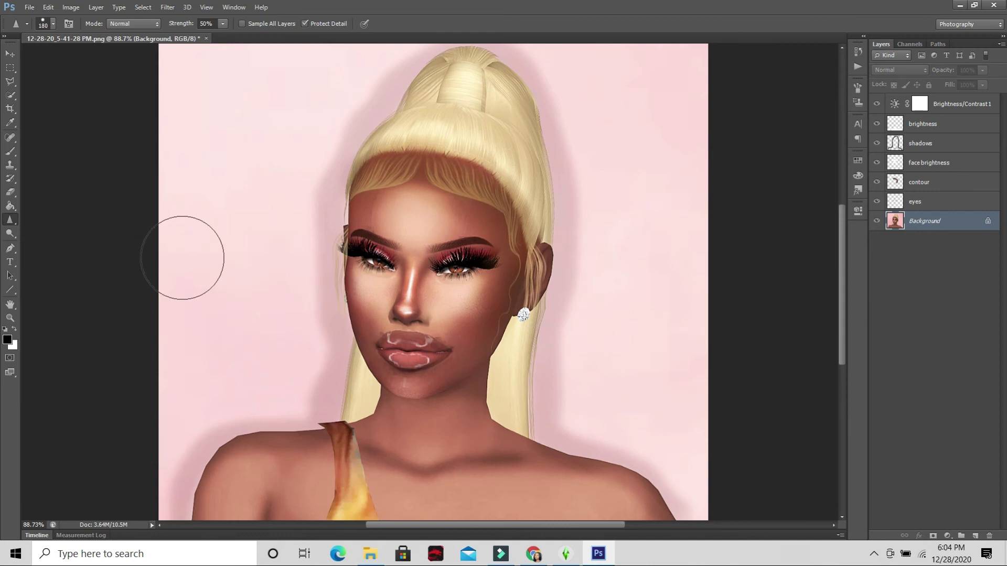
{"action": "left_click", "coordinate": [10, 54]}
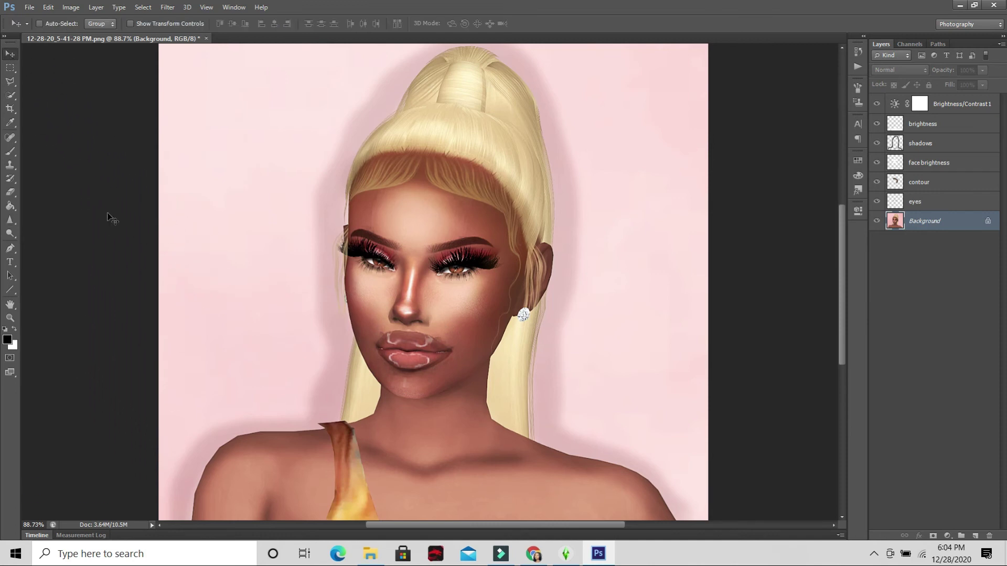
{"action": "scroll", "coordinate": [75, 292], "scroll_direction": "down", "scroll_amount": 2}
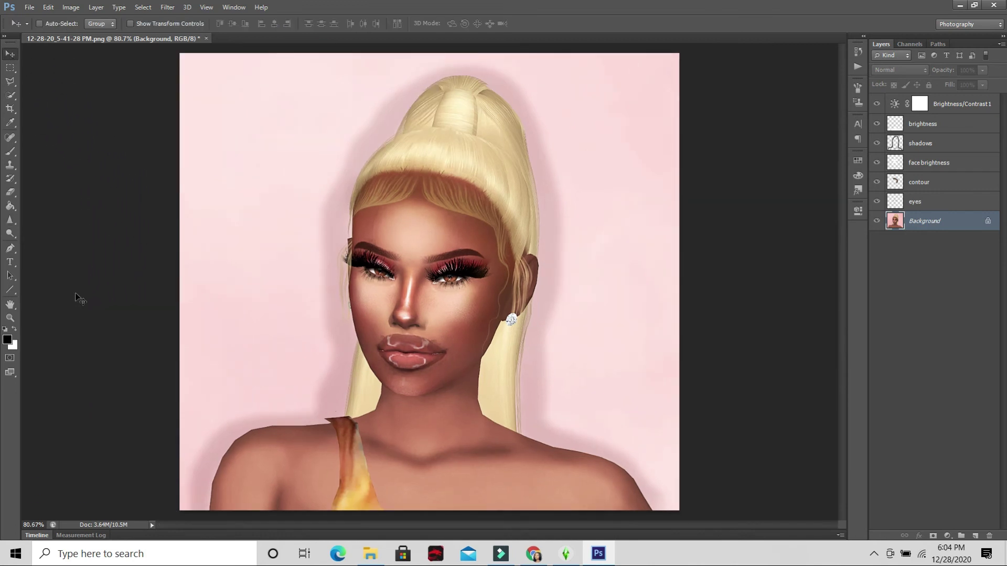
{"action": "scroll", "coordinate": [74, 292], "scroll_direction": "up", "scroll_amount": 2}
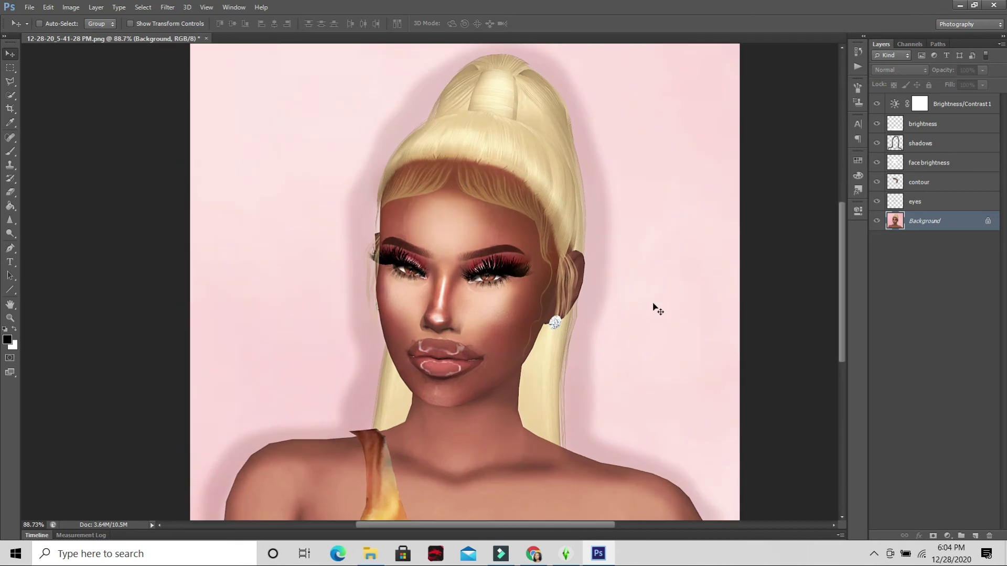
{"action": "scroll", "coordinate": [654, 308], "scroll_direction": "down", "scroll_amount": 1}
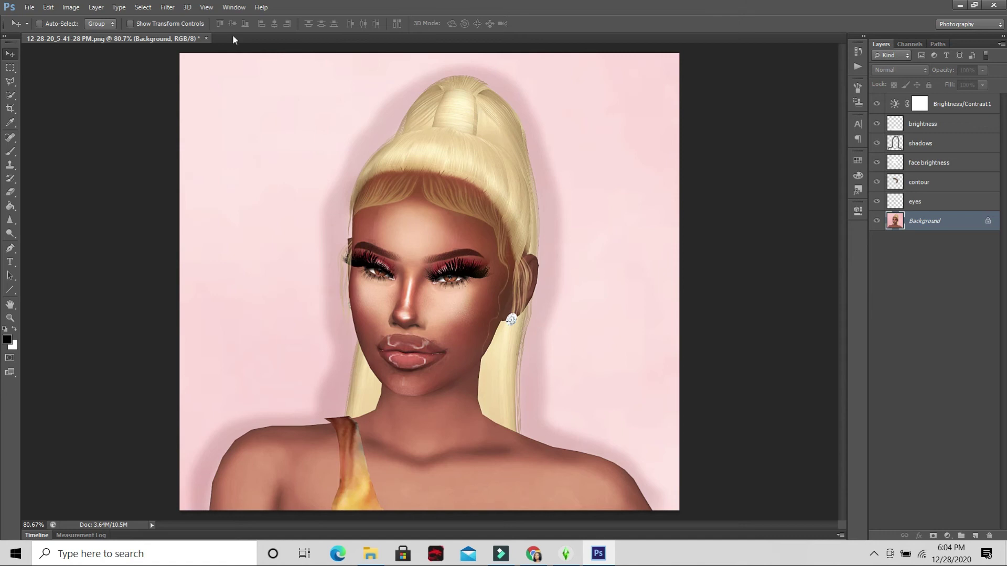
- Use Flatten Image on the Background layer to merge all retouching and adjustment layers
{"action": "left_click", "coordinate": [162, 8]}
{"action": "mouse_move", "coordinate": [225, 165]}
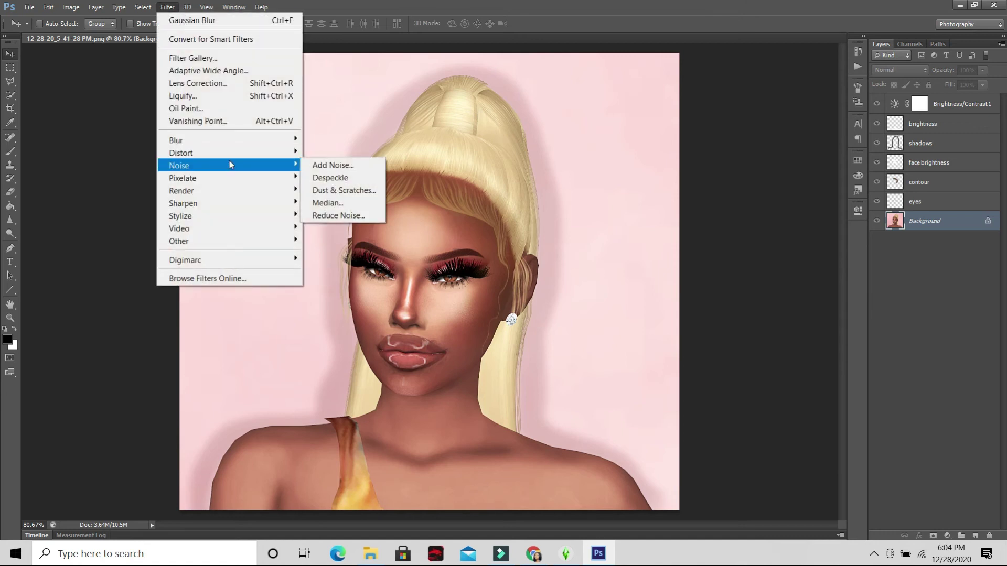
{"action": "left_click", "coordinate": [936, 215]}
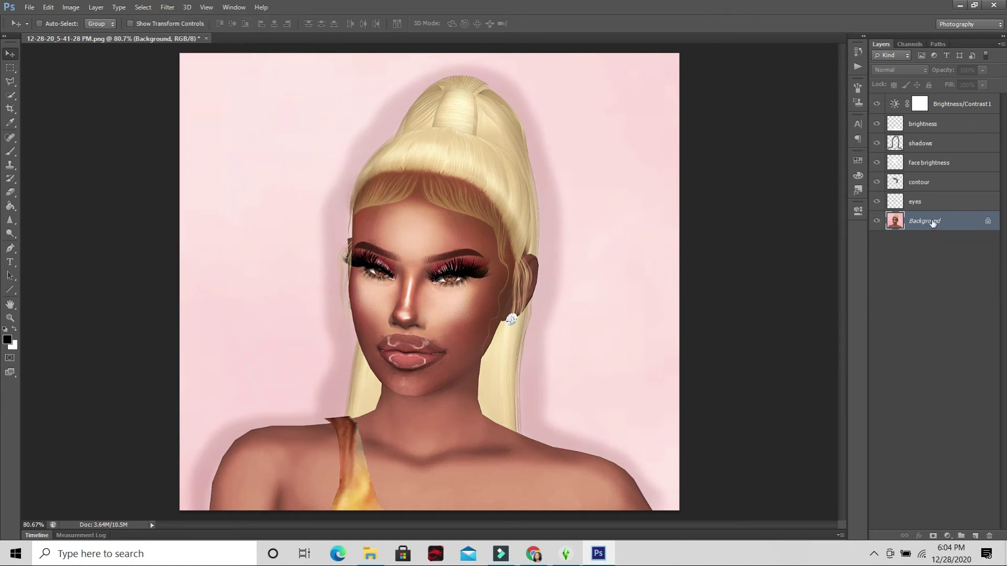
{"action": "right_click", "coordinate": [936, 220]}
{"action": "left_click", "coordinate": [915, 314]}
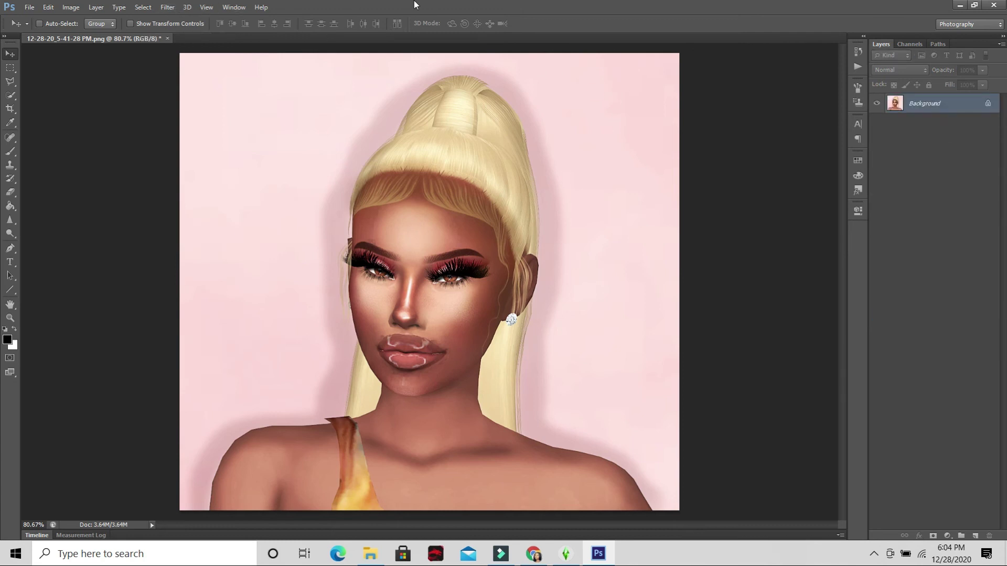
- Close the Filter menu without choosing a filter and select the Sharpen tool
{"action": "left_click", "coordinate": [171, 8]}
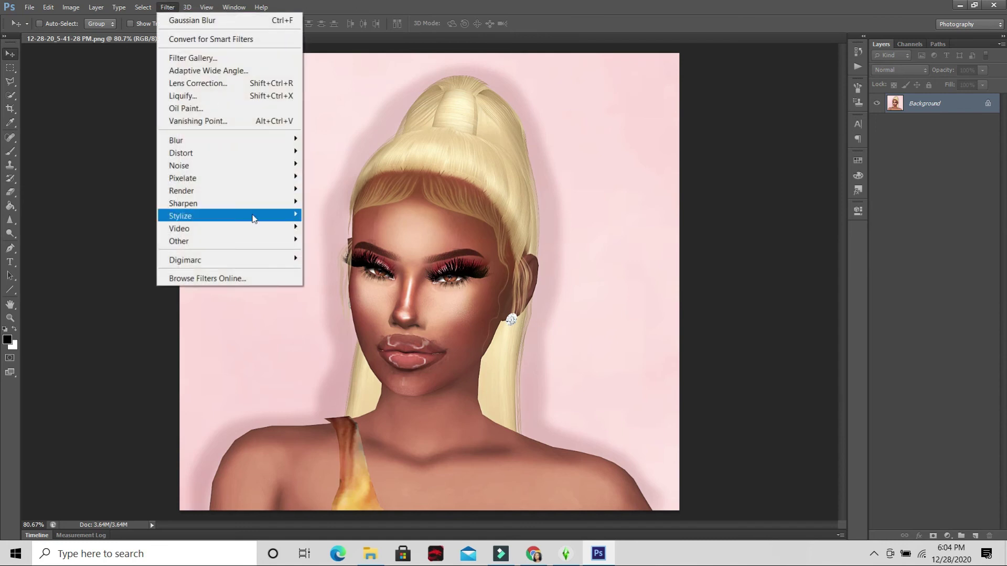
{"action": "left_click", "coordinate": [170, 8]}
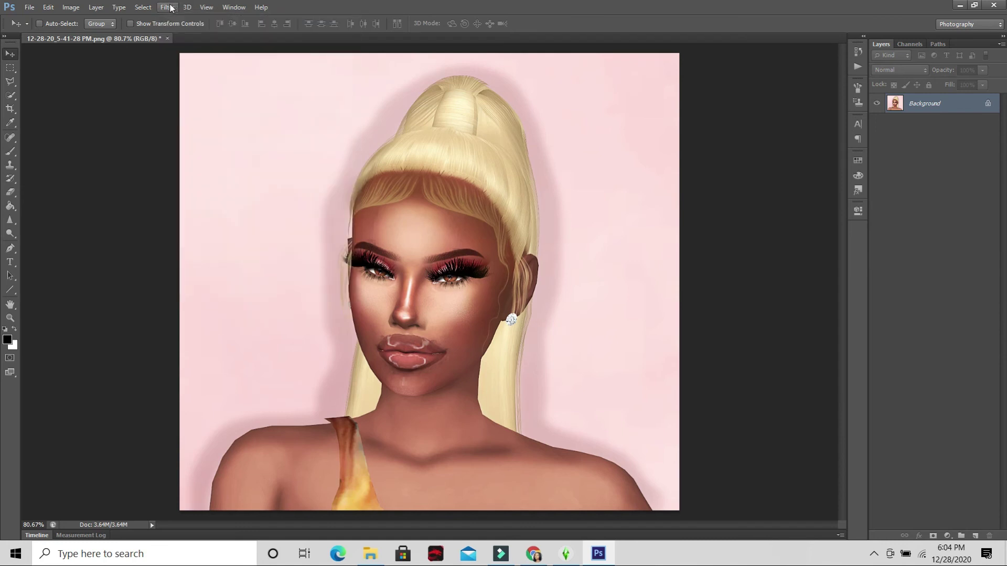
{"action": "left_click", "coordinate": [10, 219]}
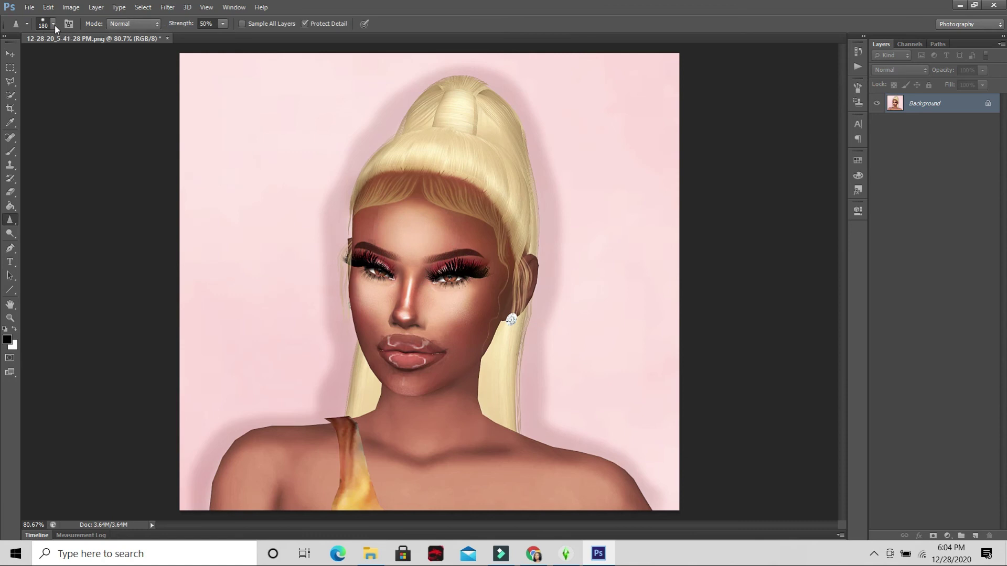